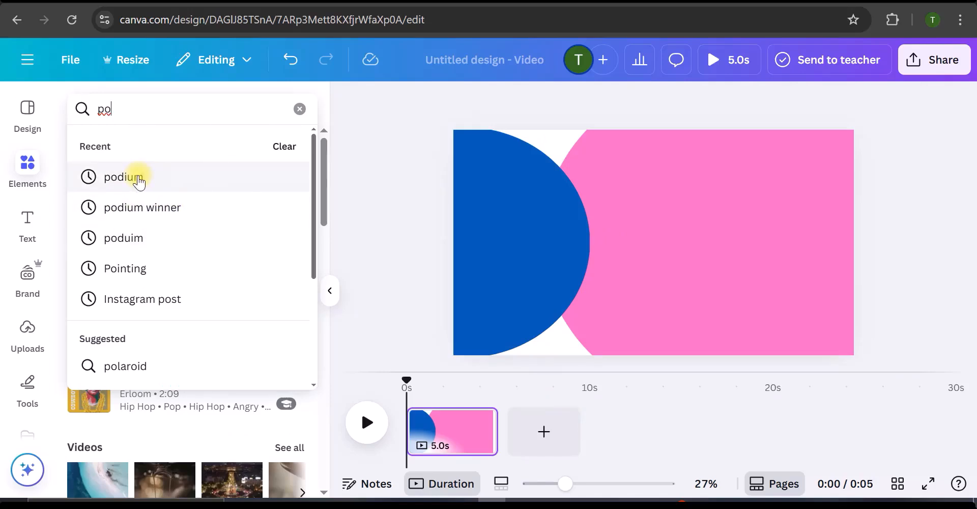
Step: Search the graphics for podium and place the green-and-gold podium with leaves on the pink area of the page
left_click(139, 182)
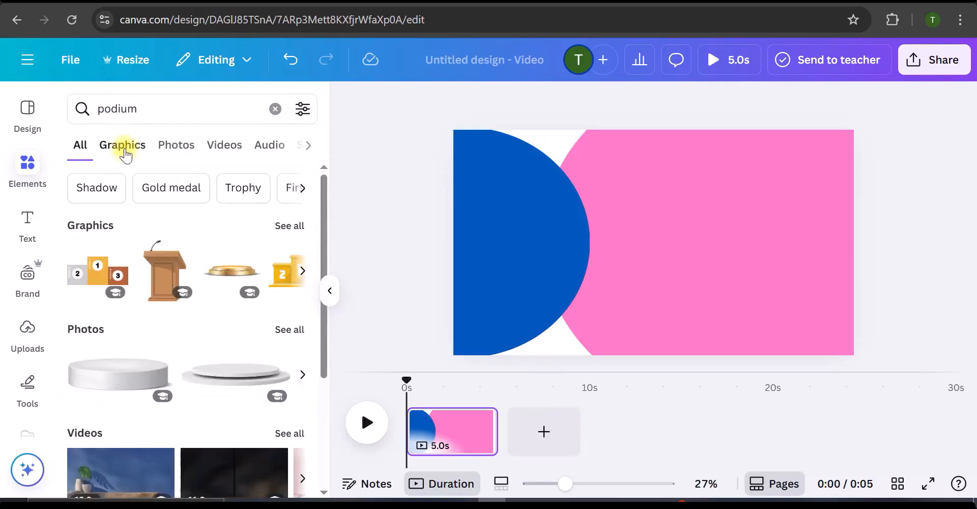
left_click(131, 150)
scroll(233, 270, "down", 3)
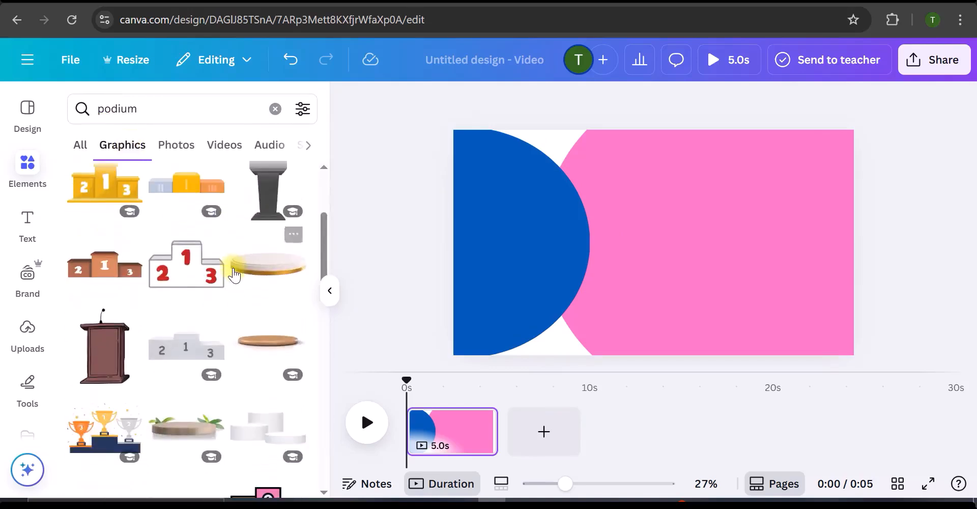
scroll(232, 278, "down", 5)
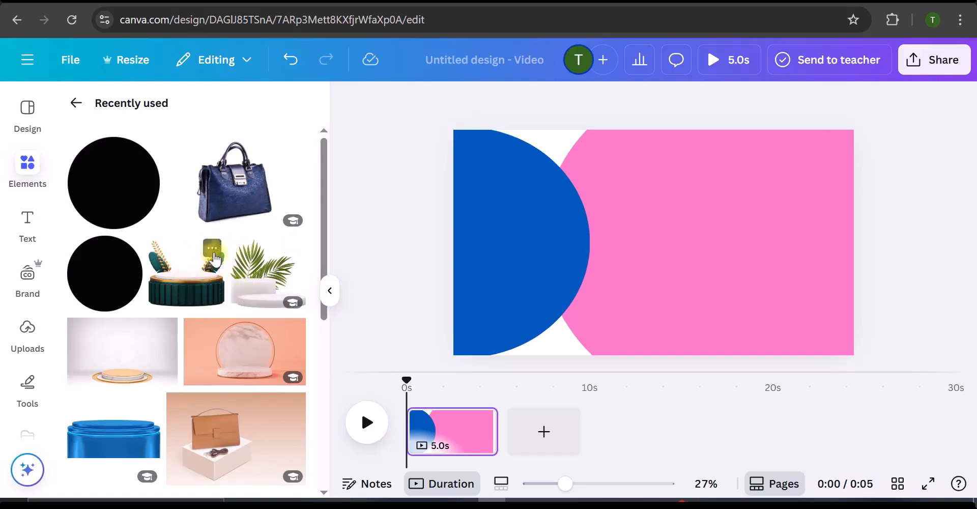
left_click_drag(211, 252, 639, 228)
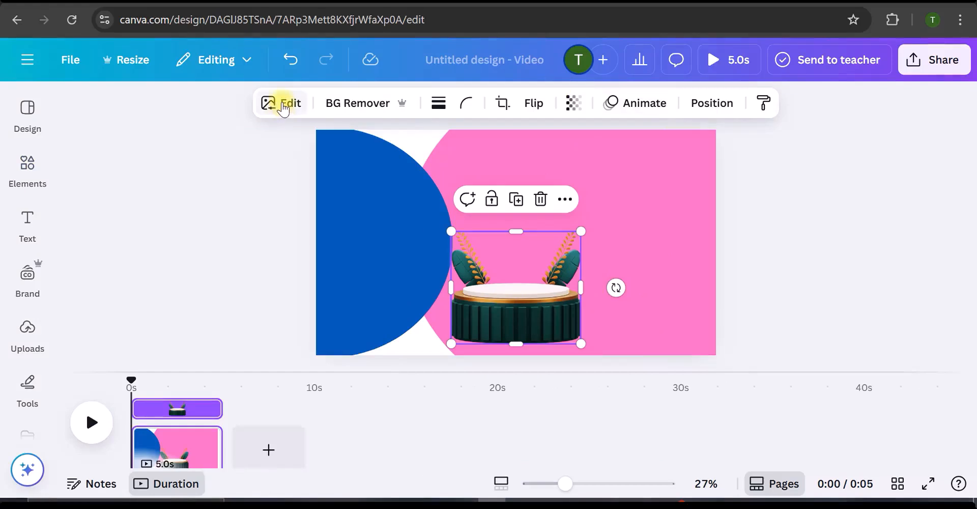
Step: Add a shadow effect to the podium image
left_click(283, 107)
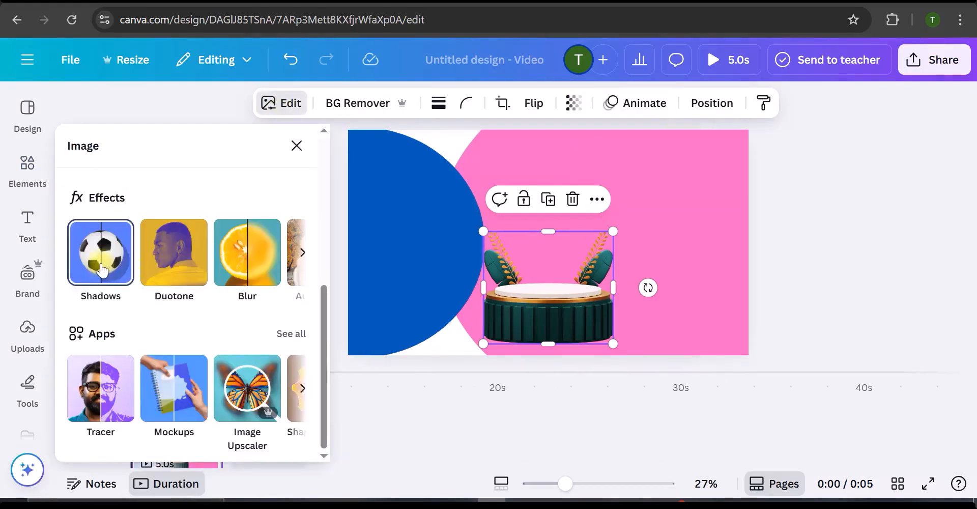
left_click(103, 269)
left_click(186, 220)
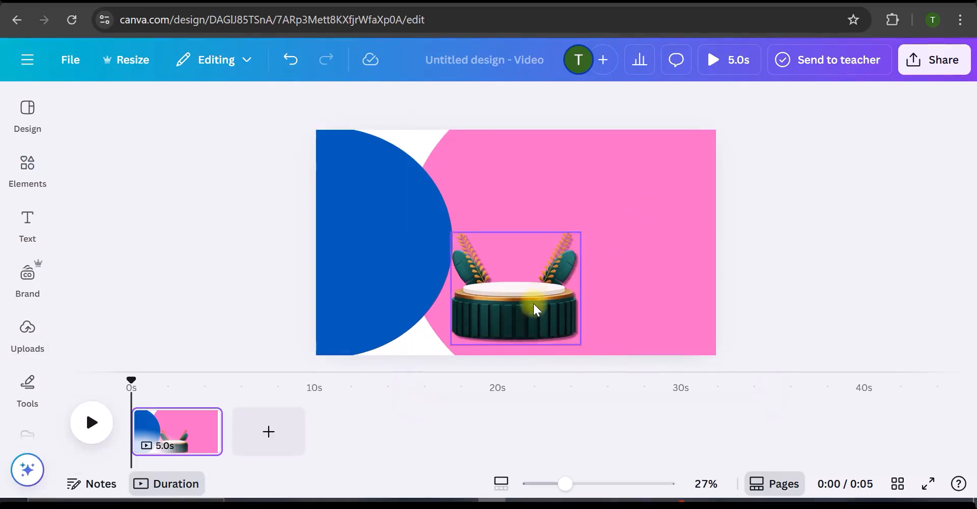
Step: Scale the podium down slightly so its edge lines up with the blue circle
left_click(580, 235)
mouse_move(580, 234)
left_mouse_down()
mouse_move(584, 227)
mouse_move(578, 235)
left_mouse_up()
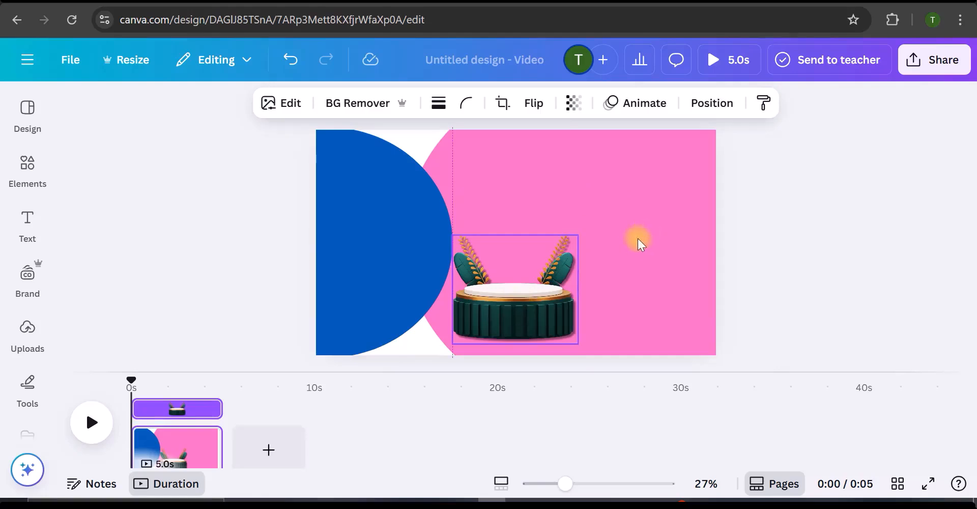
left_click(647, 245)
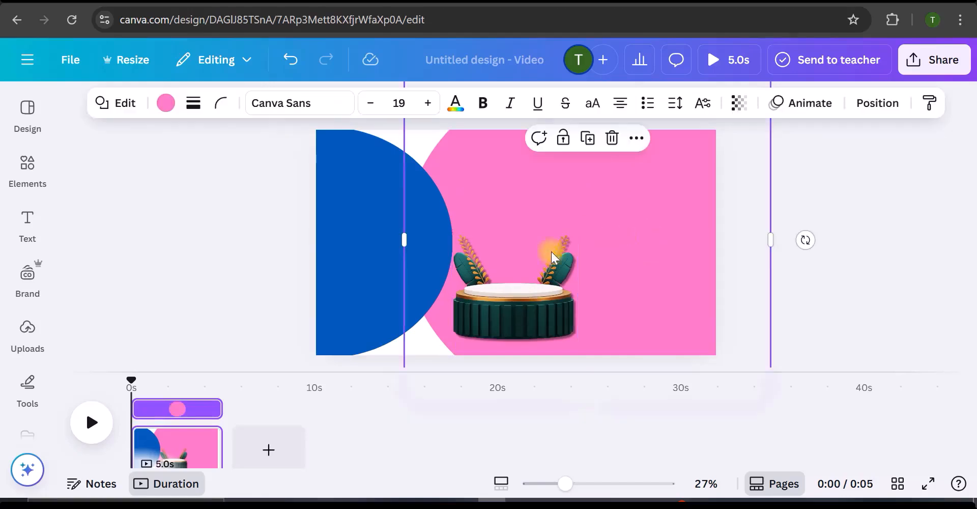
left_click(509, 298)
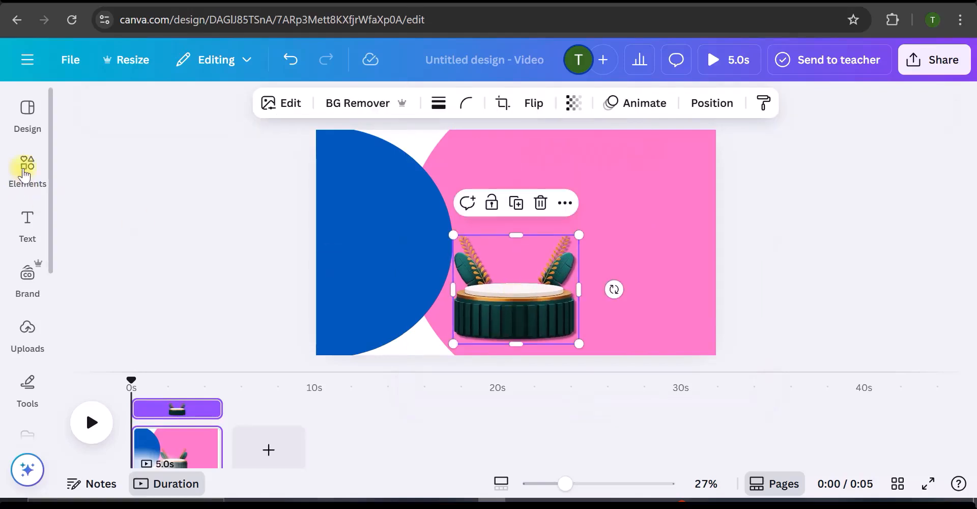
Step: Place the navy handbag image on top of the podium and give it a Drop shadow
left_click(26, 173)
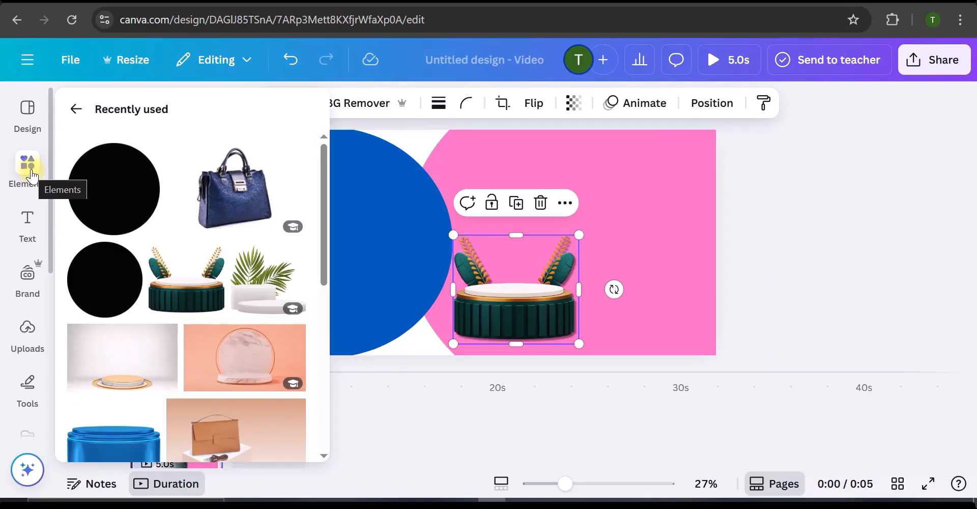
left_click(27, 108)
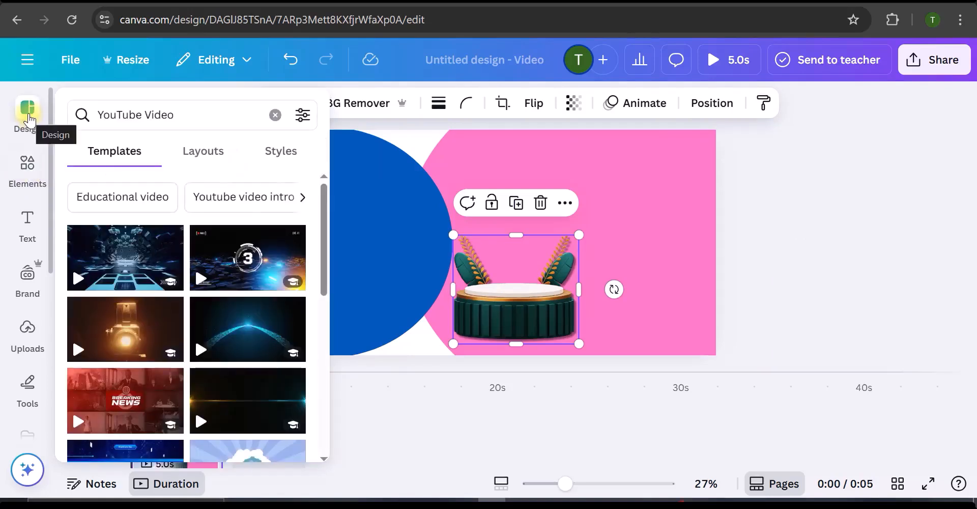
left_click(274, 115)
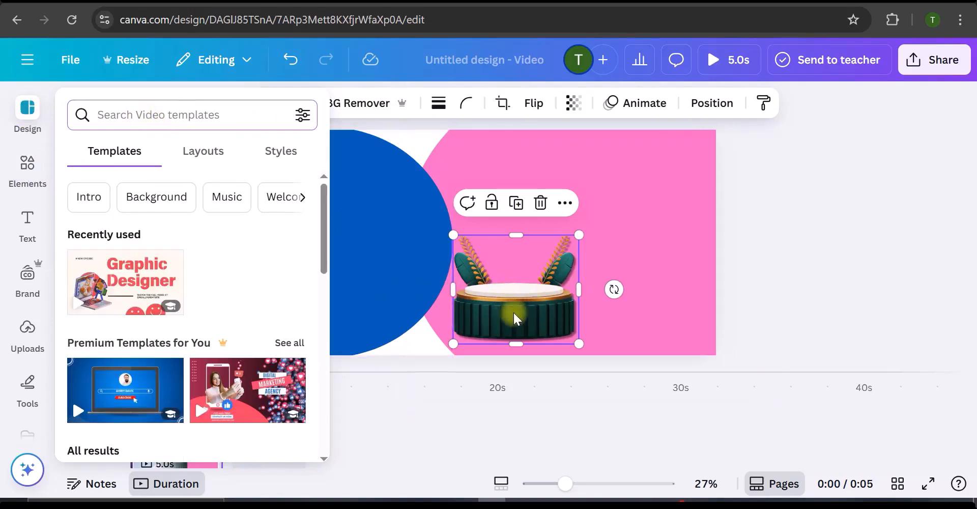
left_click(382, 291)
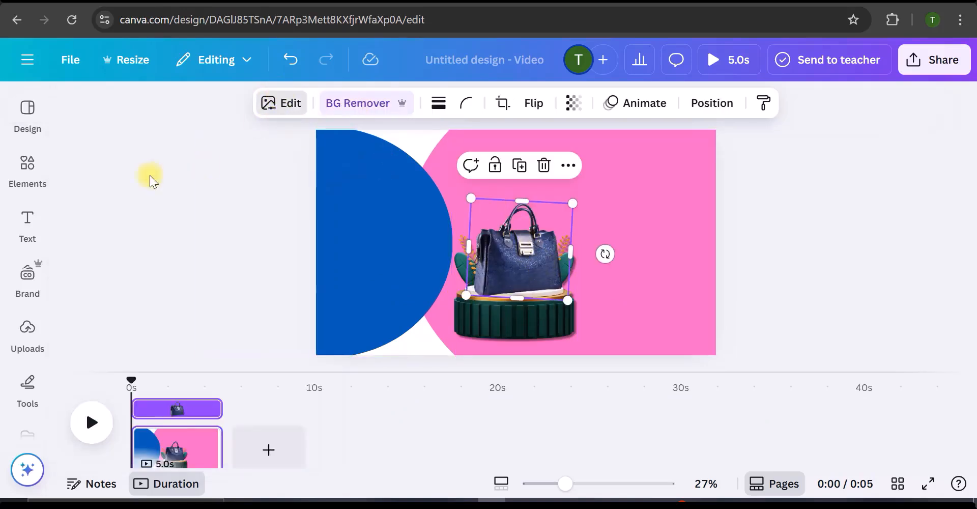
left_click(99, 260)
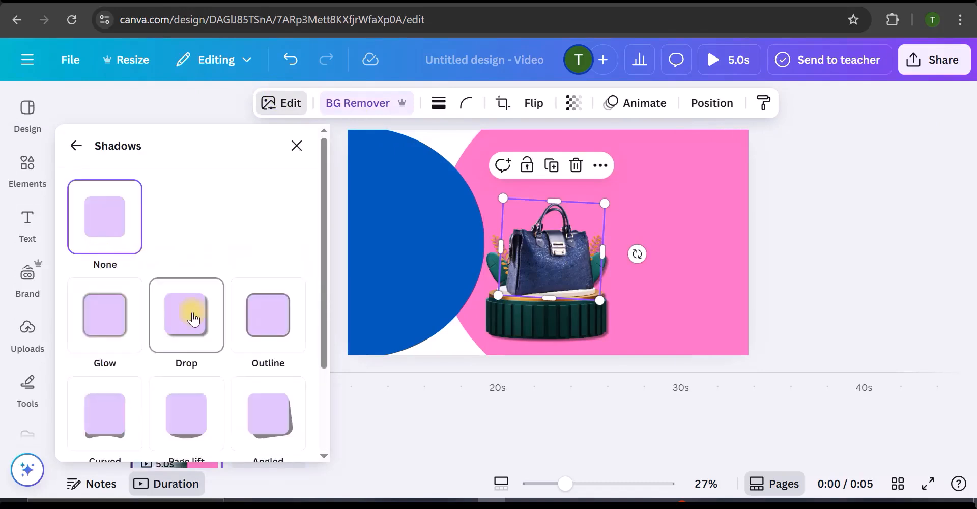
left_click(455, 230)
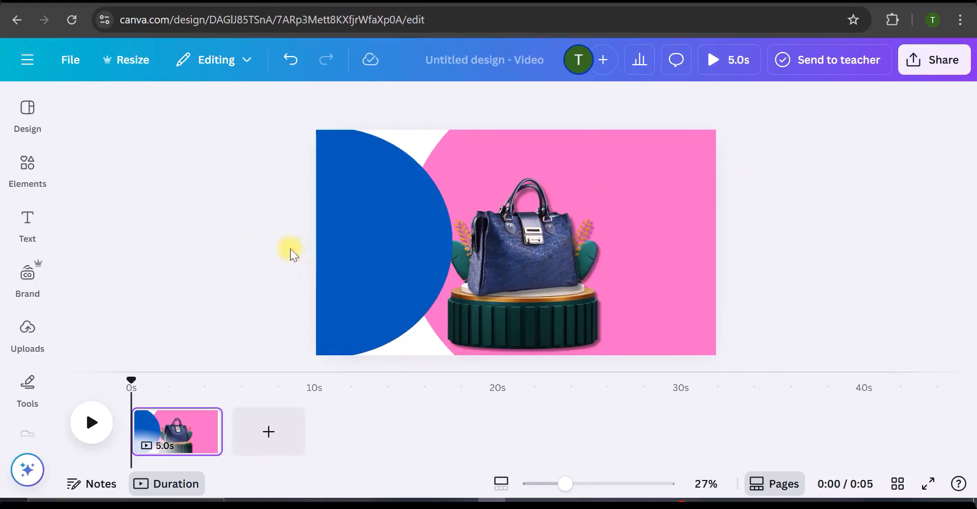
Step: Move the black studded handbag toward the page's upper right and shrink the cream quilted bag
left_click(422, 282)
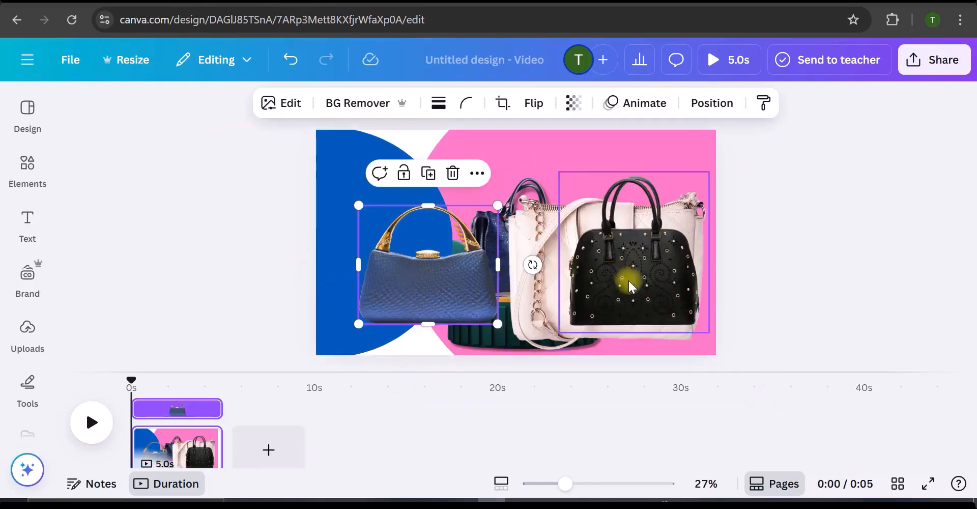
left_click_drag(628, 283, 669, 225)
left_click(564, 282)
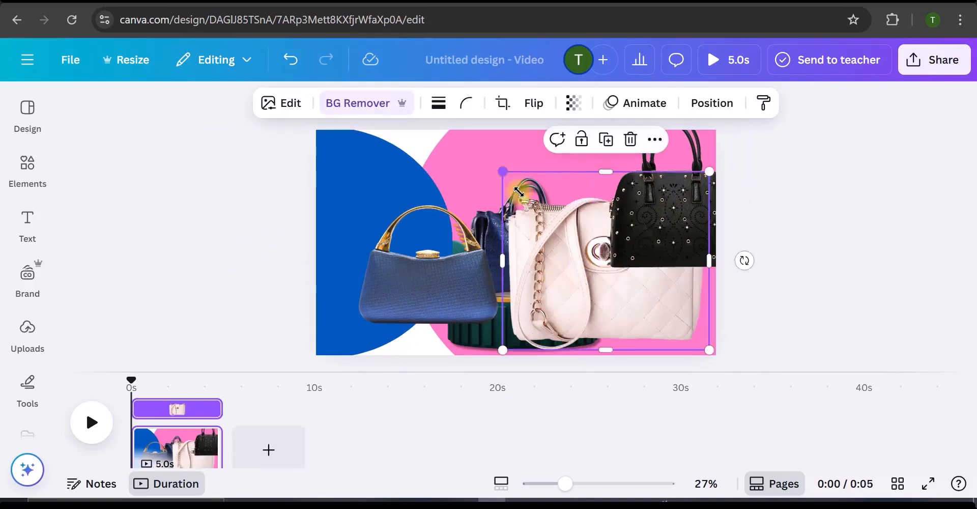
left_click_drag(504, 171, 551, 223)
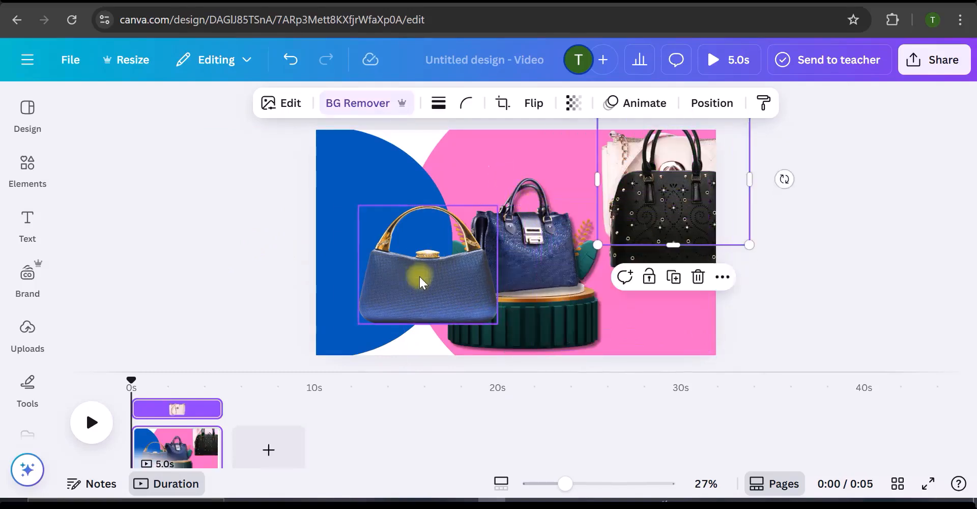
Step: Scale down the blue gold-handled handbag and move it beside the navy handbag on the podium
left_click(420, 280)
mouse_move(360, 206)
left_mouse_down()
mouse_move(370, 218)
mouse_move(375, 209)
left_mouse_up()
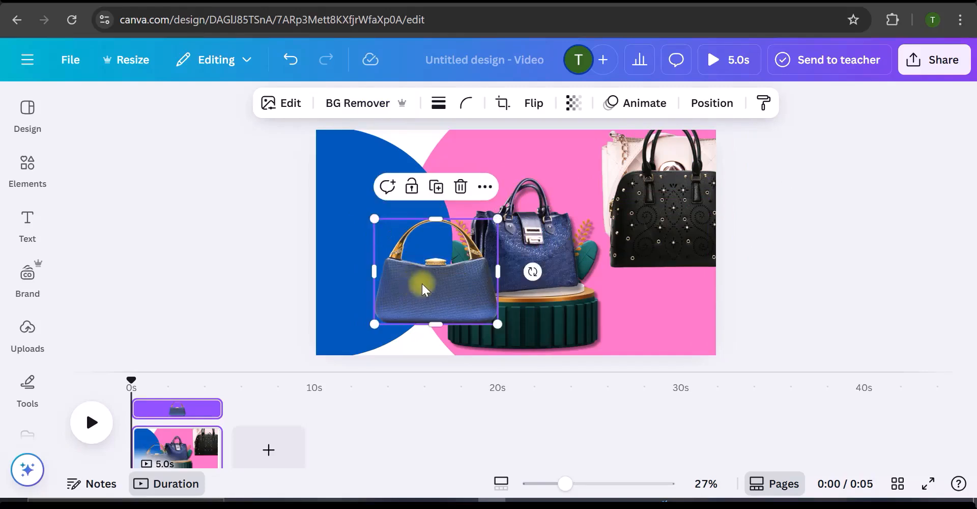
left_click_drag(422, 283, 581, 226)
left_click_drag(538, 151, 557, 173)
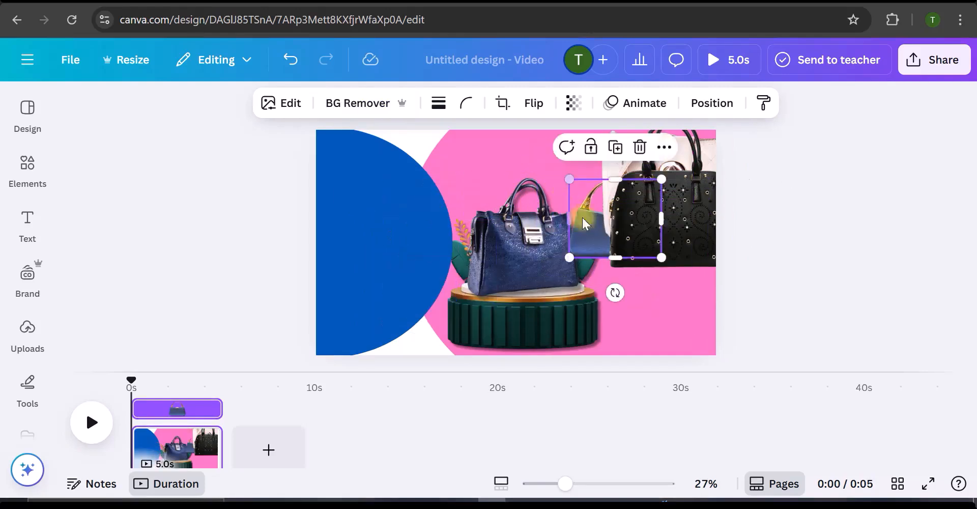
Step: Shrink the black studded handbag and reposition it in front of the cream bag
left_click(684, 213)
left_click_drag(747, 273, 693, 214)
left_click_drag(640, 181, 638, 210)
Step: Shrink the cream quilted bag to a small thumbnail and place it in the page's upper-right corner
left_click(702, 206)
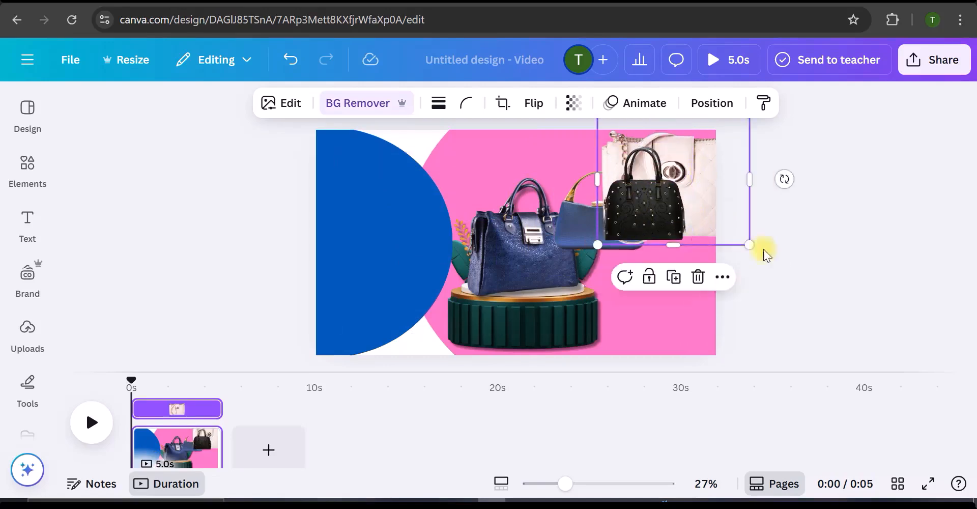
left_click_drag(750, 245, 642, 151)
left_click_drag(621, 137, 696, 155)
Step: Shrink the black and the gold-handled blue handbags further and arrange them diagonally below the cream bag
left_click(662, 220)
left_click_drag(691, 244, 676, 183)
left_click(610, 220)
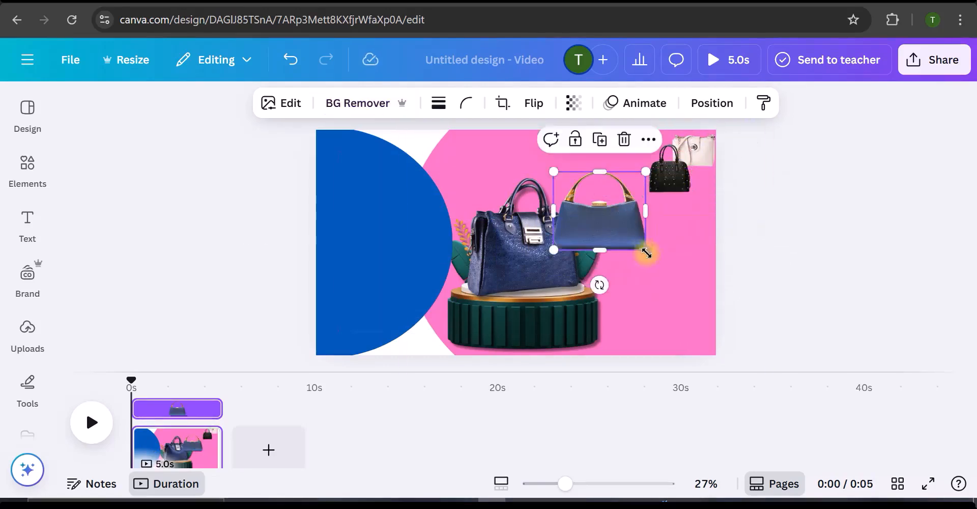
left_click_drag(647, 252, 614, 223)
left_click_drag(597, 204, 655, 210)
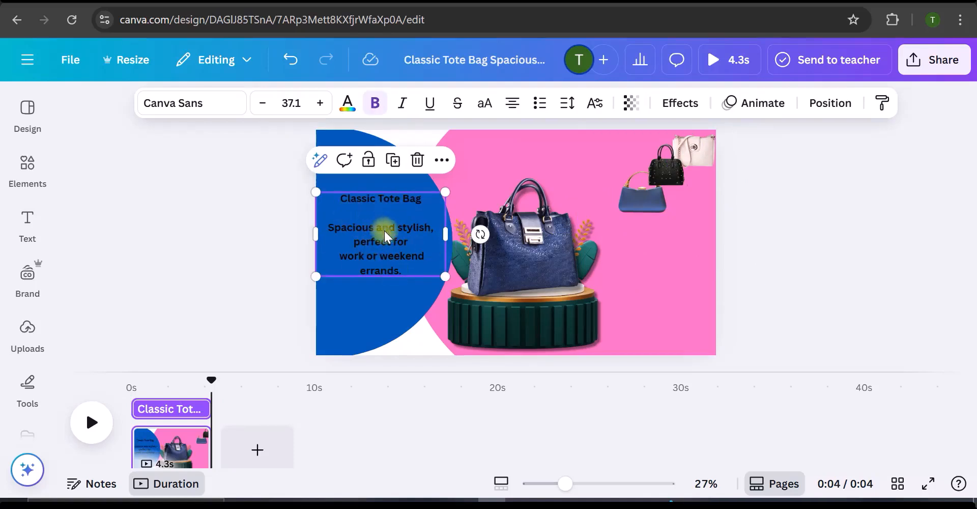
Step: Change the Classic Tote Bag description text on the blue circle to white
left_click(347, 102)
left_click(246, 225)
key("Escape")
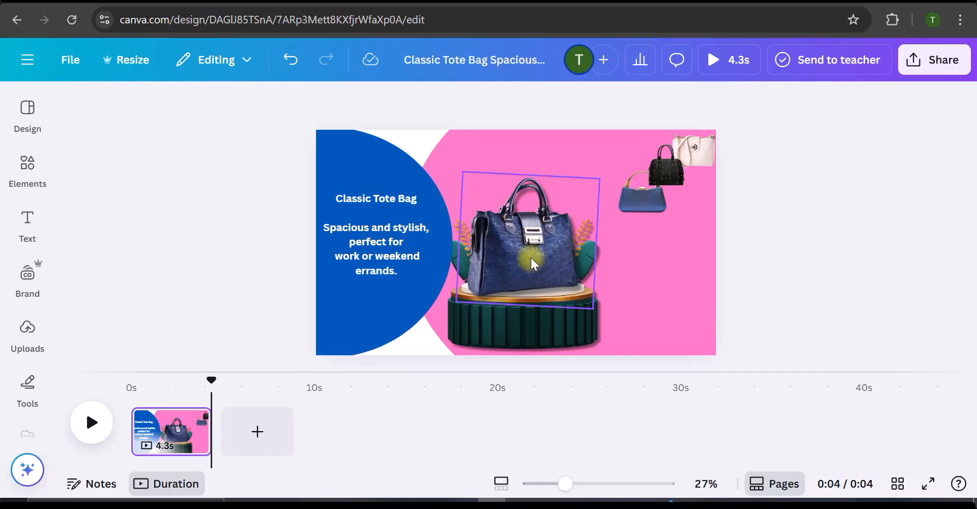
Step: Copy the navy handbag's style onto the small blue handbag and shift the small bag slightly
left_click(642, 196)
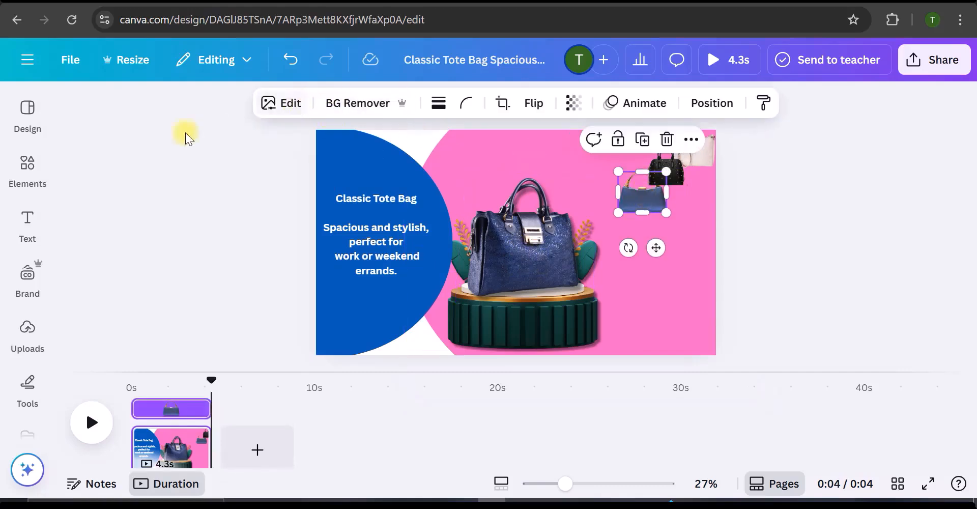
left_click(517, 255)
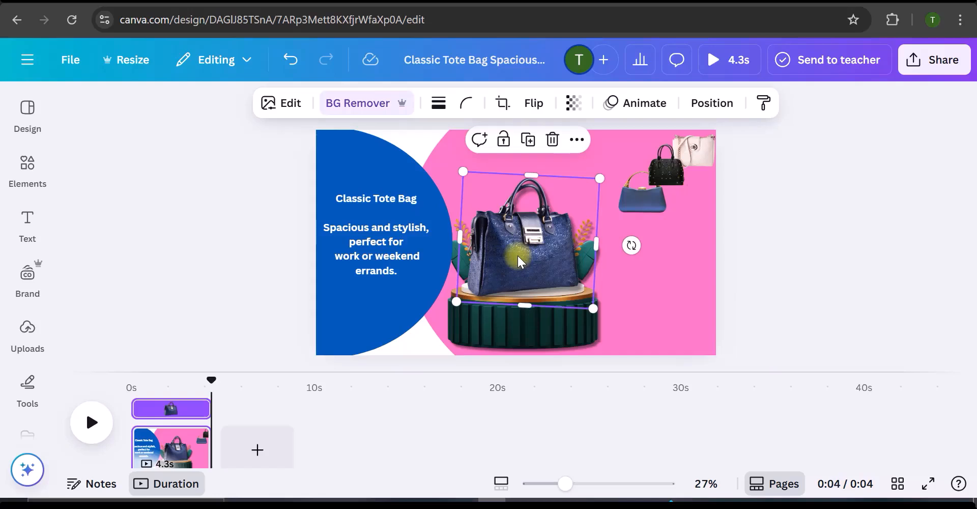
right_click(517, 255)
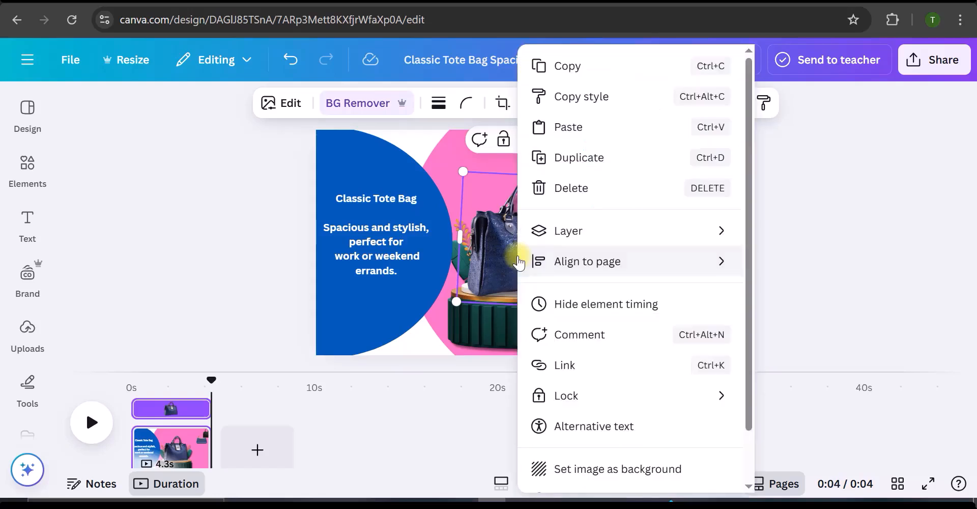
left_click(590, 99)
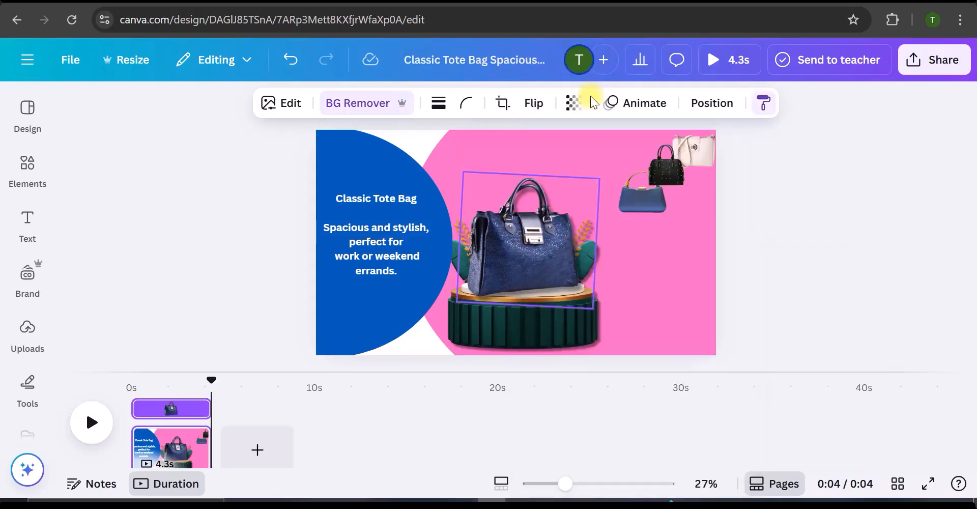
left_click(642, 199)
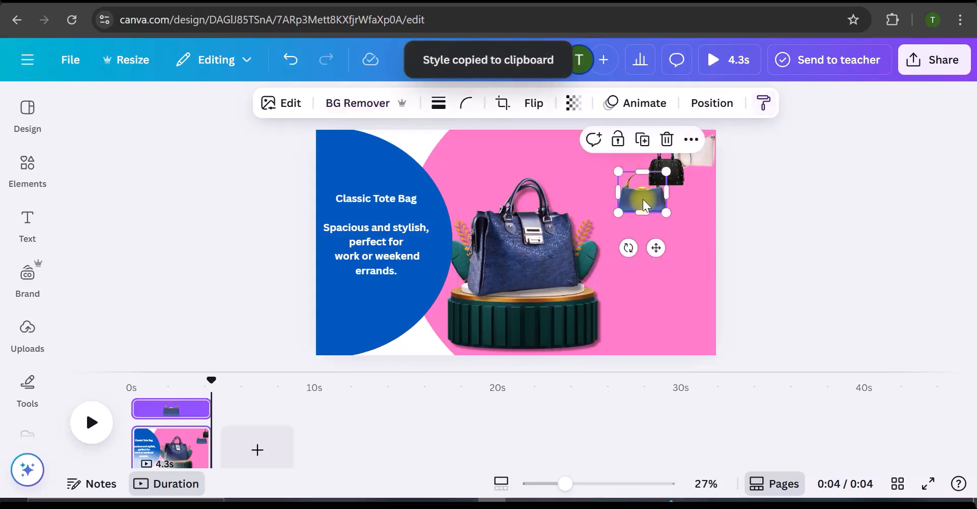
left_click(690, 236)
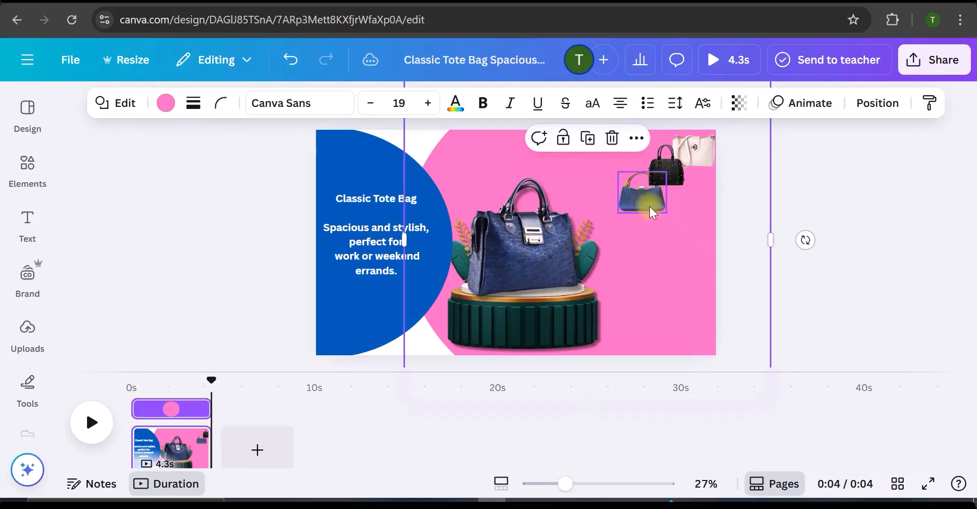
mouse_move(645, 201)
left_mouse_down()
mouse_move(646, 217)
mouse_move(723, 276)
mouse_move(639, 205)
left_mouse_up()
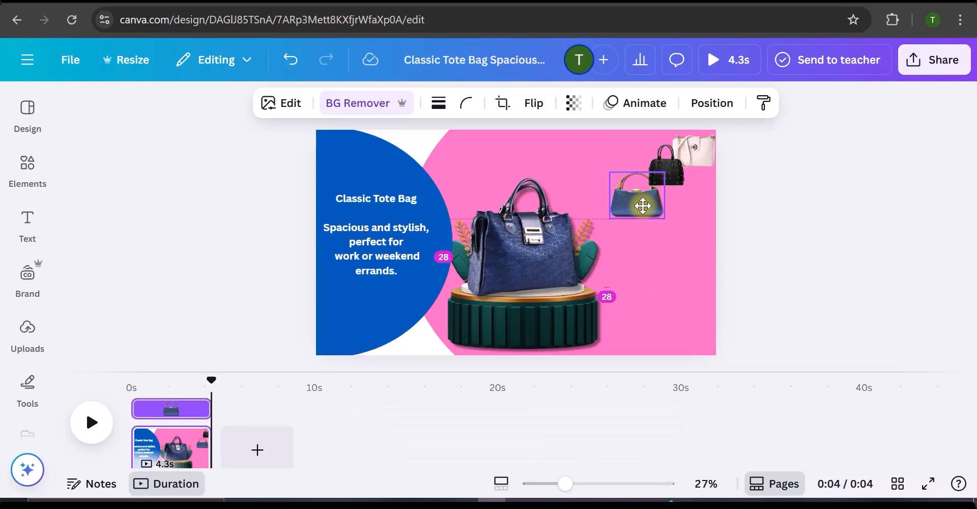
Step: Copy the navy handbag's style again and apply it to the small black studded handbag
left_click(529, 251)
right_click(530, 256)
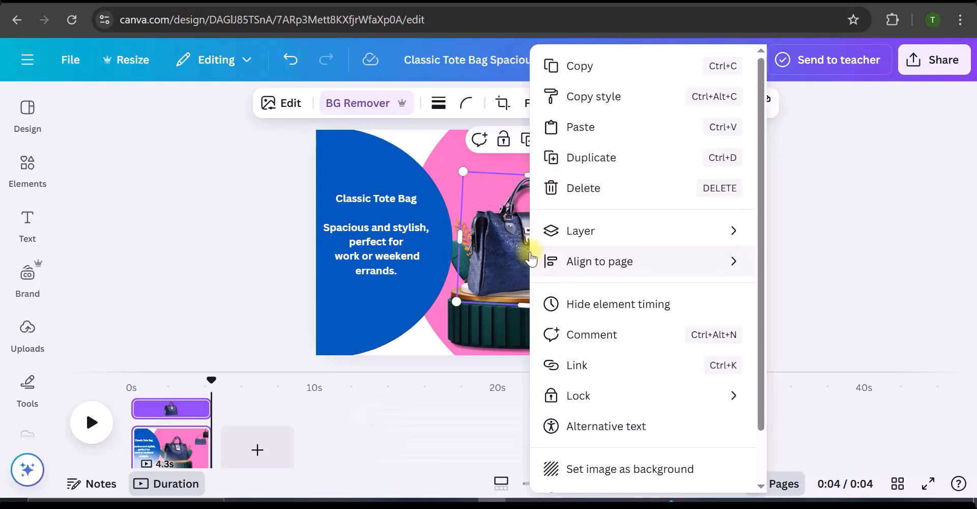
left_click(600, 96)
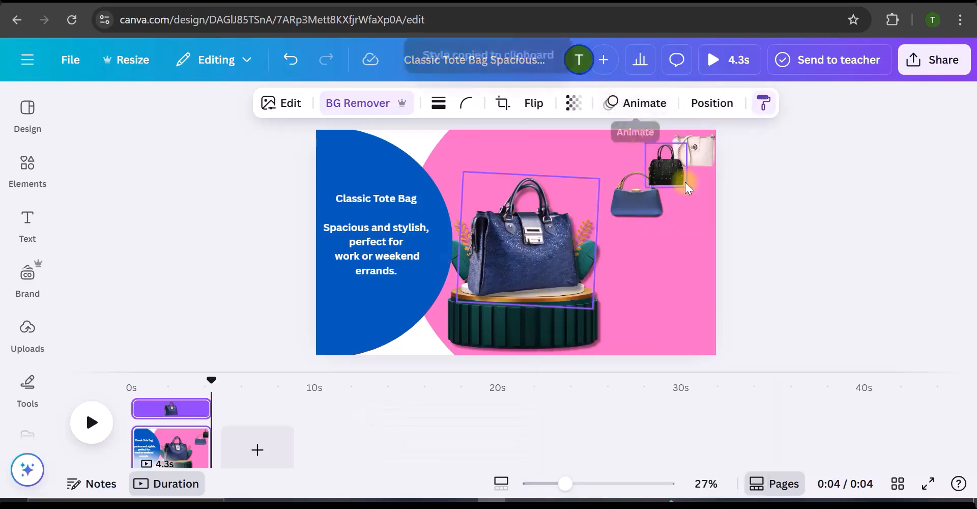
left_click(661, 168)
Step: Apply a whole-image Blur effect to the small gold-handled blue handbag
left_click(646, 203)
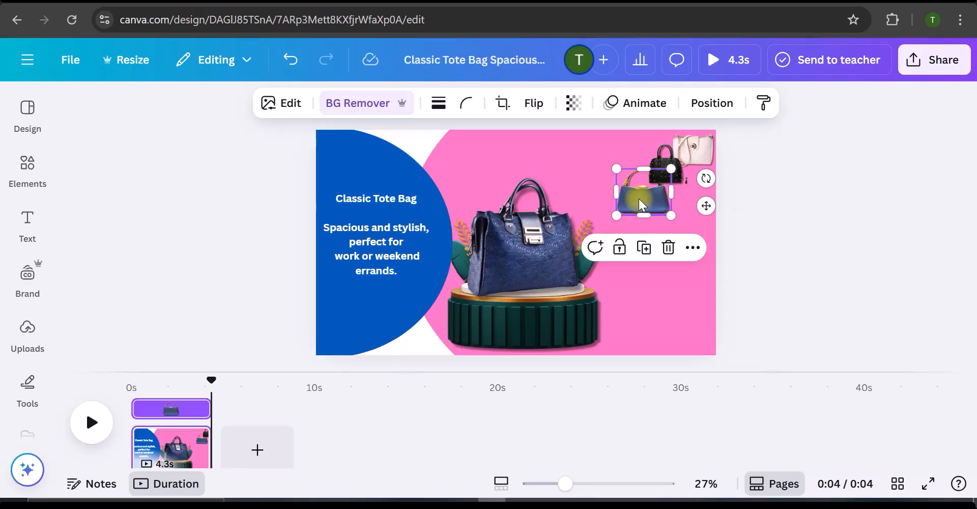
left_click(288, 107)
scroll(203, 285, "down", 2)
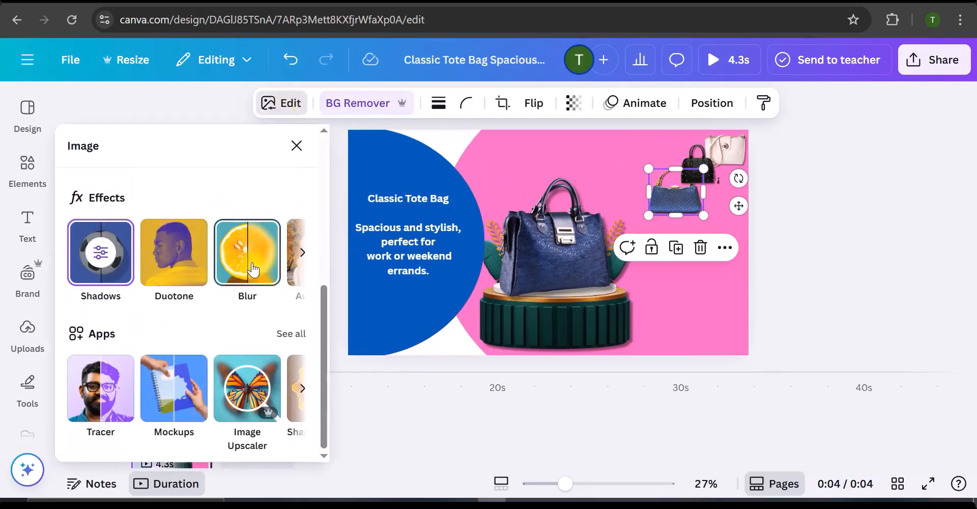
left_click(252, 270)
left_click(129, 194)
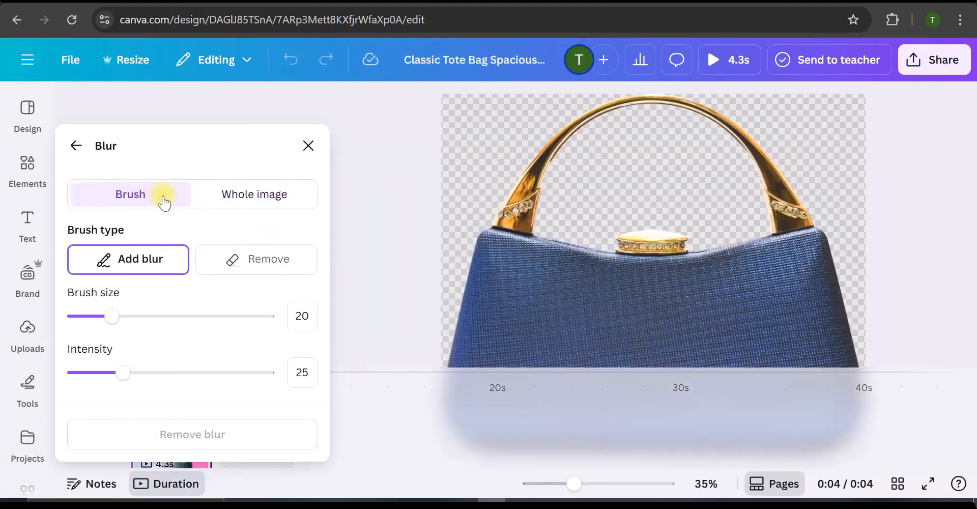
left_click(266, 200)
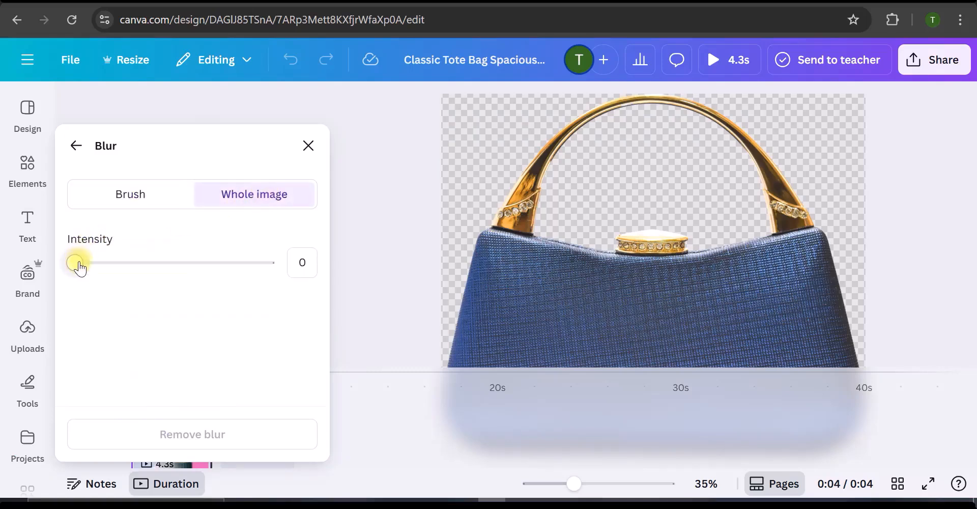
left_click_drag(90, 263, 141, 262)
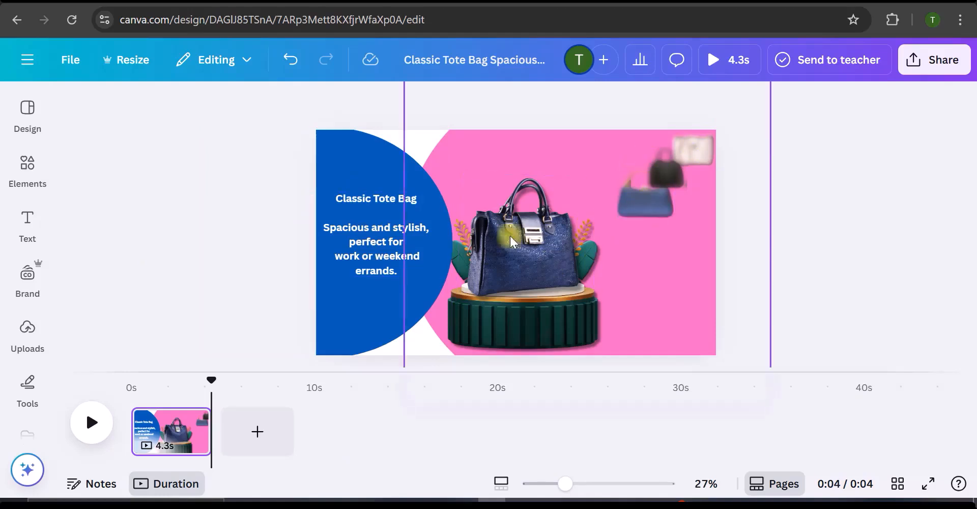
Step: Duplicate the Classic Tote Bag page and shift the navy handbag slightly on the copy
left_click(191, 420)
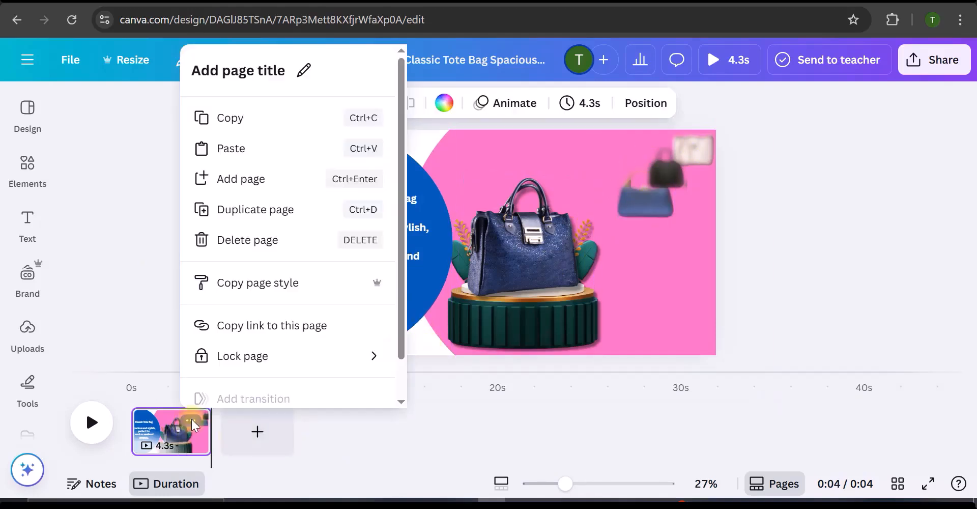
left_click(279, 209)
left_click(539, 246)
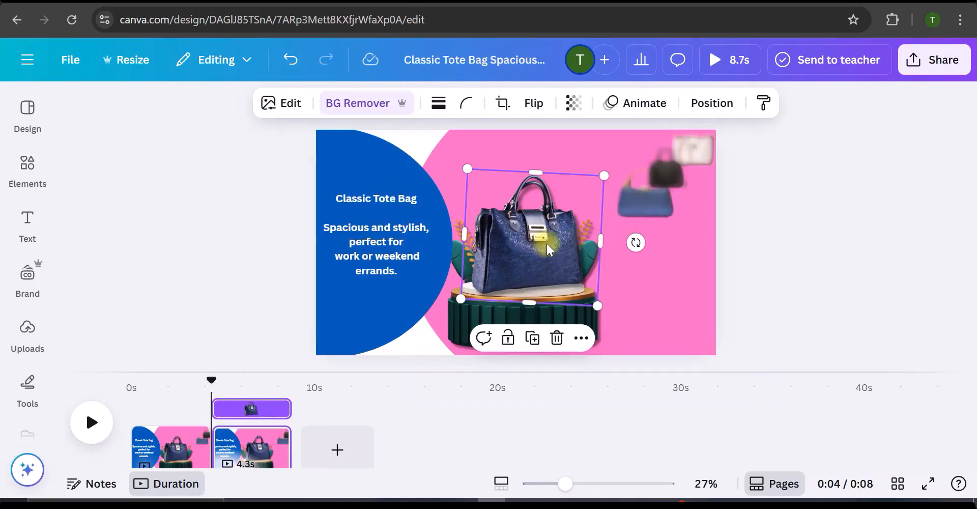
left_click_drag(547, 243, 526, 242)
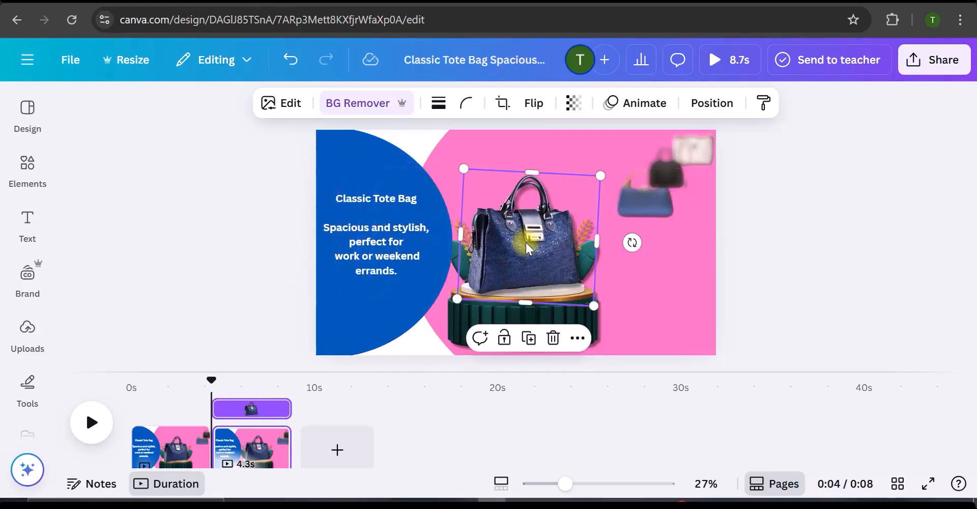
Step: Reorder the copied page's layers so the navy handbag sits behind the blue circle
left_click(572, 339)
mouse_move(618, 230)
left_click(444, 364)
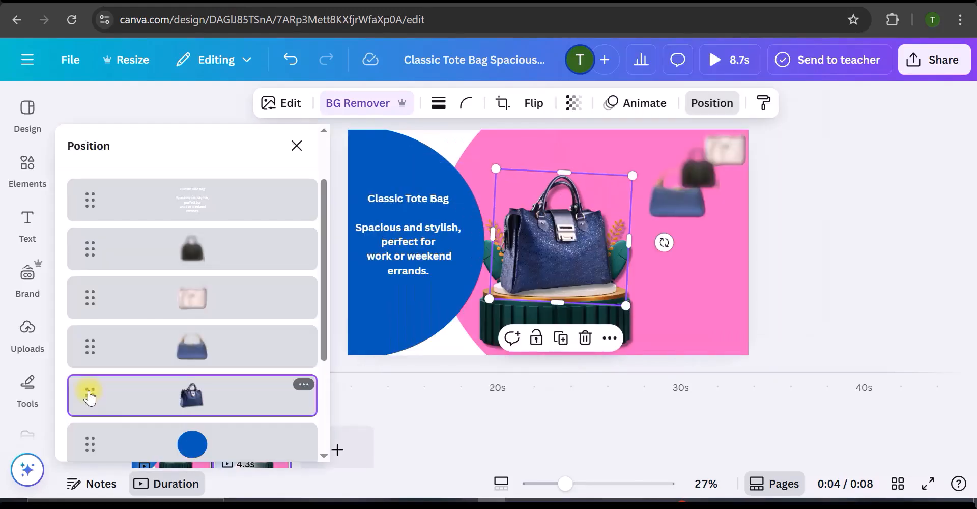
scroll(81, 398, "down", 1)
left_click_drag(89, 316, 90, 390)
mouse_move(566, 241)
left_mouse_down()
mouse_move(283, 244)
mouse_move(470, 250)
mouse_move(566, 239)
left_mouse_up()
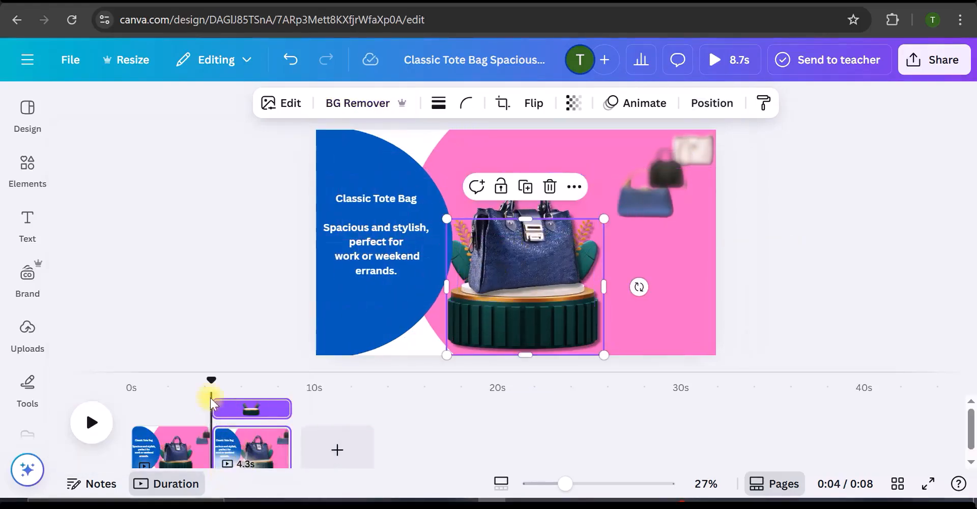
Step: Slide the navy handbag off the podium until it is hidden behind the blue circle
left_click_drag(211, 381, 219, 379)
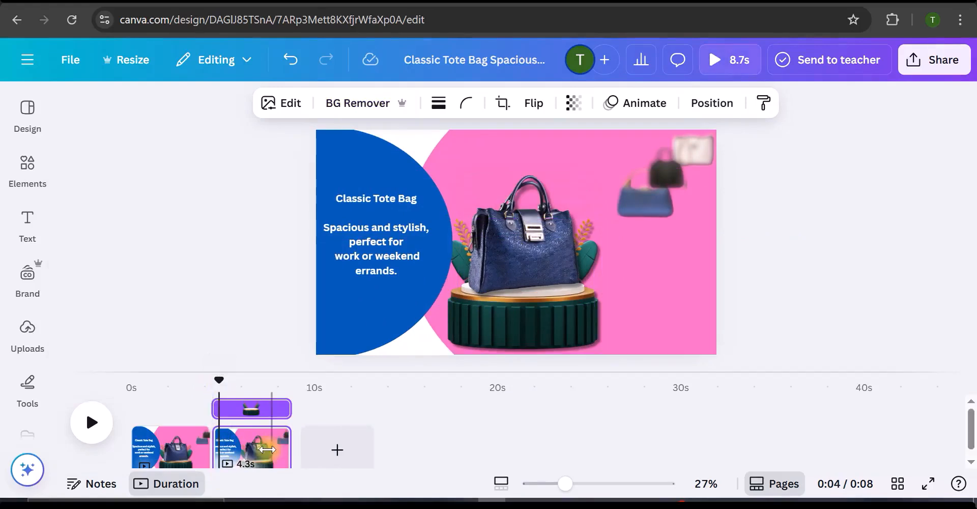
left_click(532, 259)
left_click_drag(532, 258, 288, 246)
Step: Place the small blurred blue handbag on the podium, enlarge it to about 654 by 558, and remove its blur
left_click(643, 203)
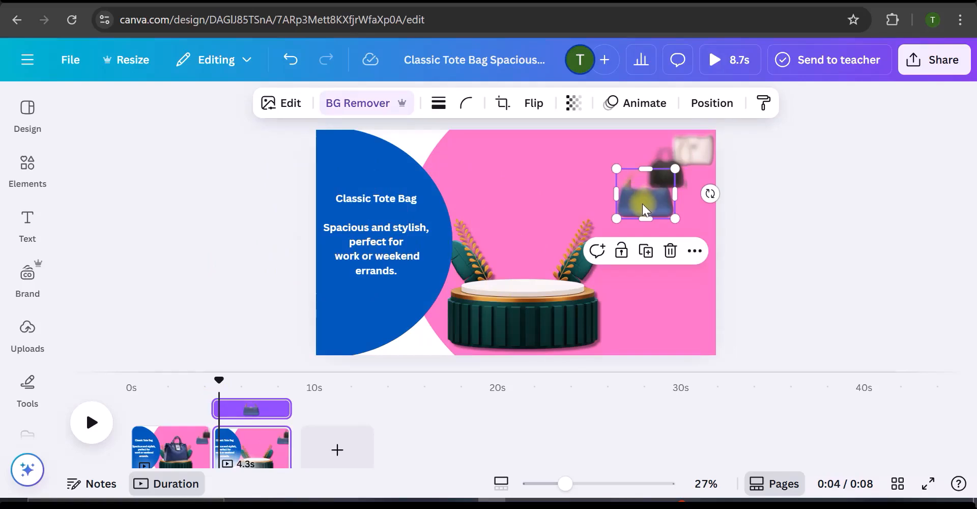
left_click_drag(642, 203, 502, 280)
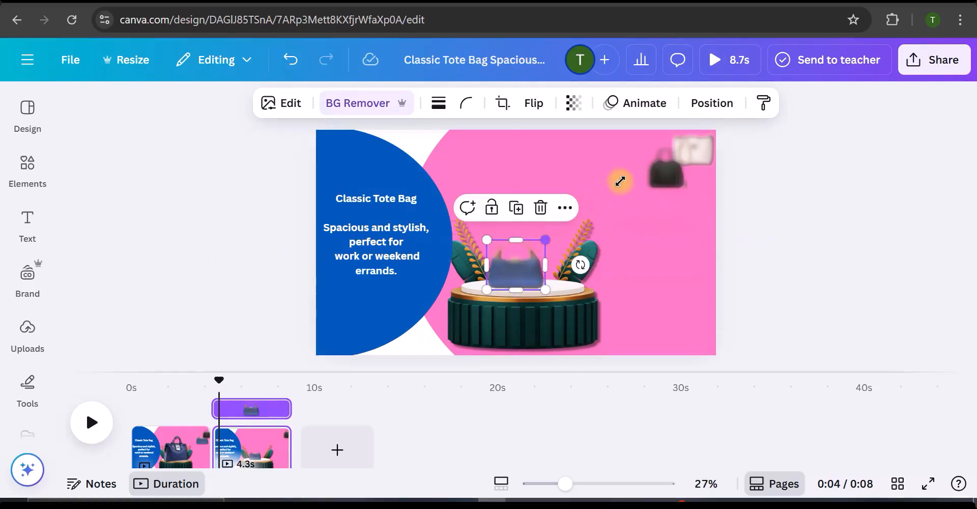
left_click_drag(626, 175, 617, 188)
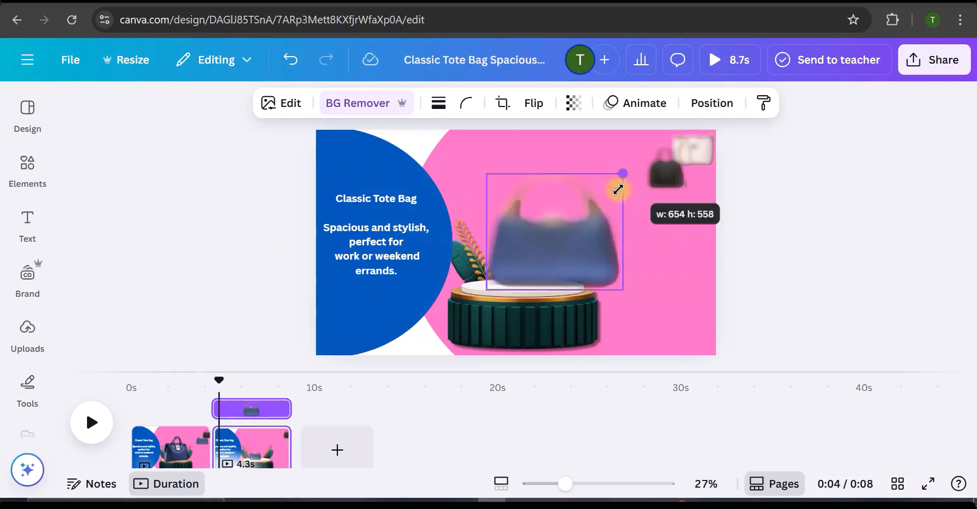
left_click_drag(536, 244, 499, 249)
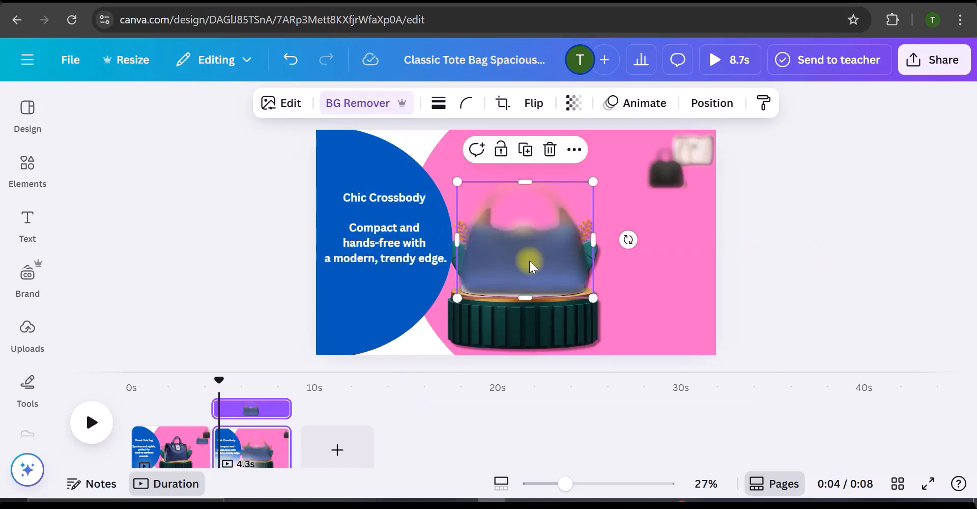
left_click(281, 104)
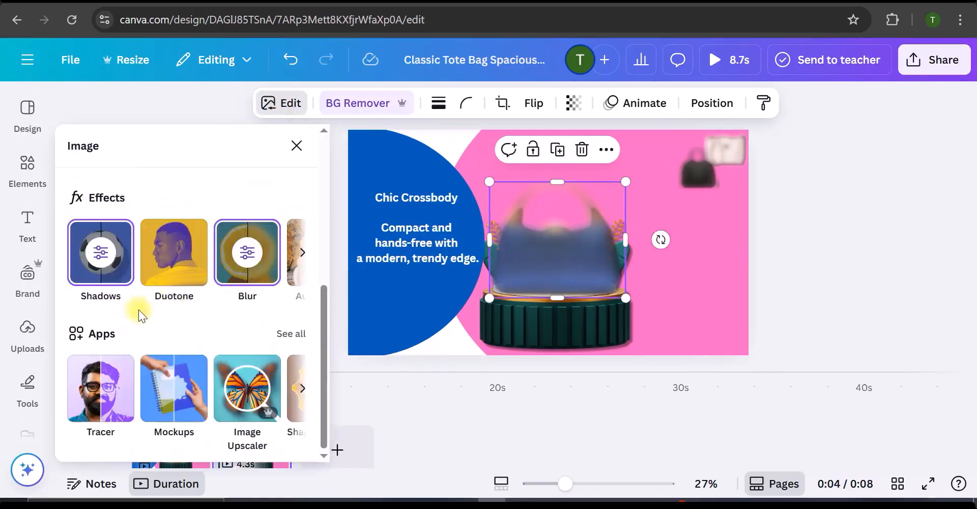
left_click(248, 251)
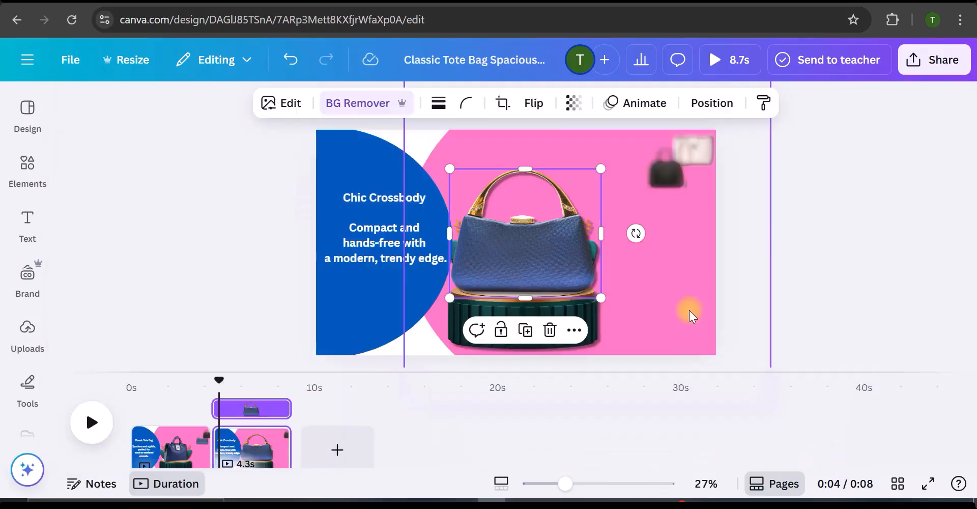
Step: Recolour the large pink circle on the Chic Crossbody page to teal blue
left_click(689, 310)
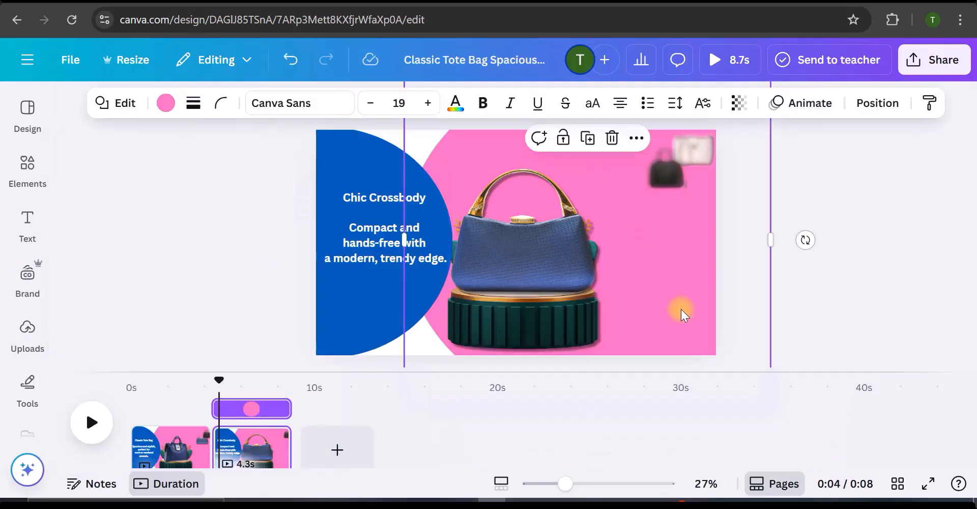
left_click(684, 301)
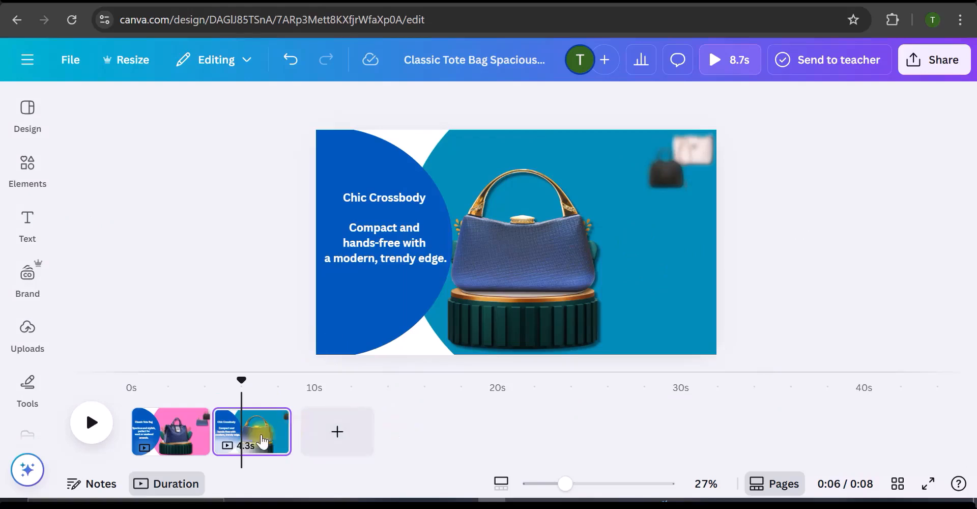
Step: Duplicate the Chic Crossbody page and slide the blue handbag off the podium behind the blue circle on the copy
left_click(272, 422)
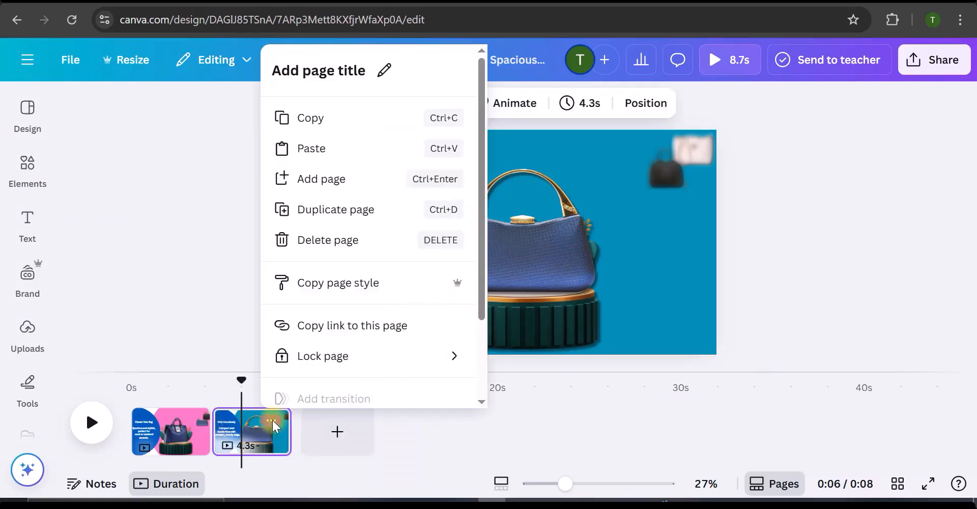
left_click(345, 213)
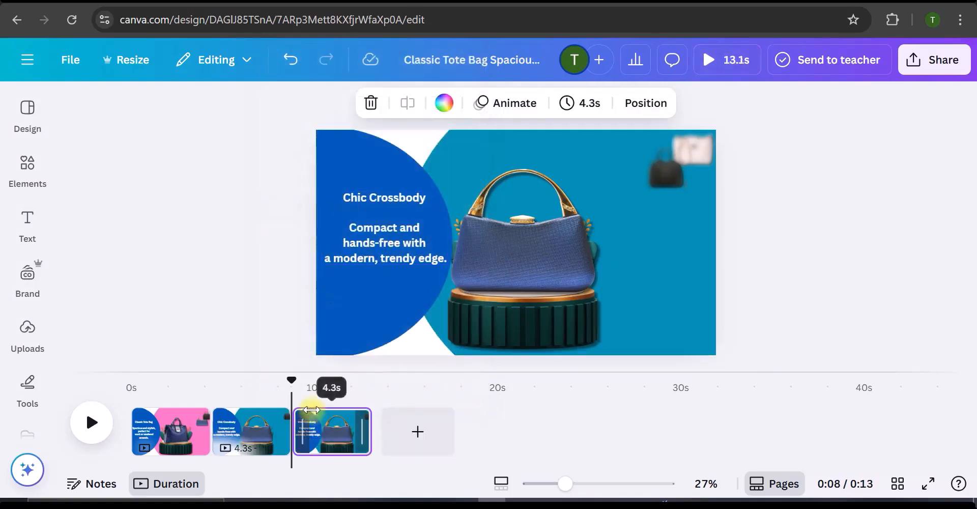
left_click(510, 257)
left_click_drag(510, 257, 317, 252)
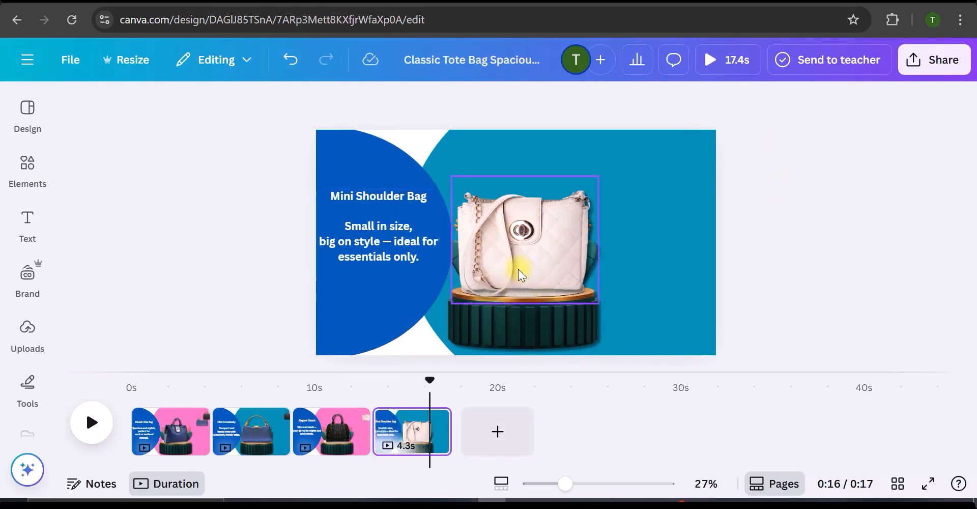
Step: Add a Match & Move transition between the first and second pages with a duration of 1.5 seconds
left_click(116, 397)
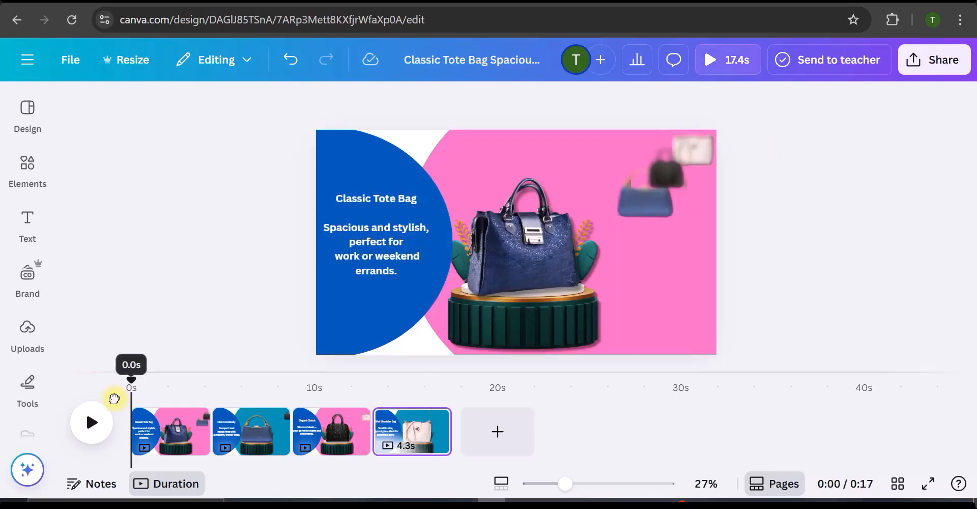
mouse_move(212, 449)
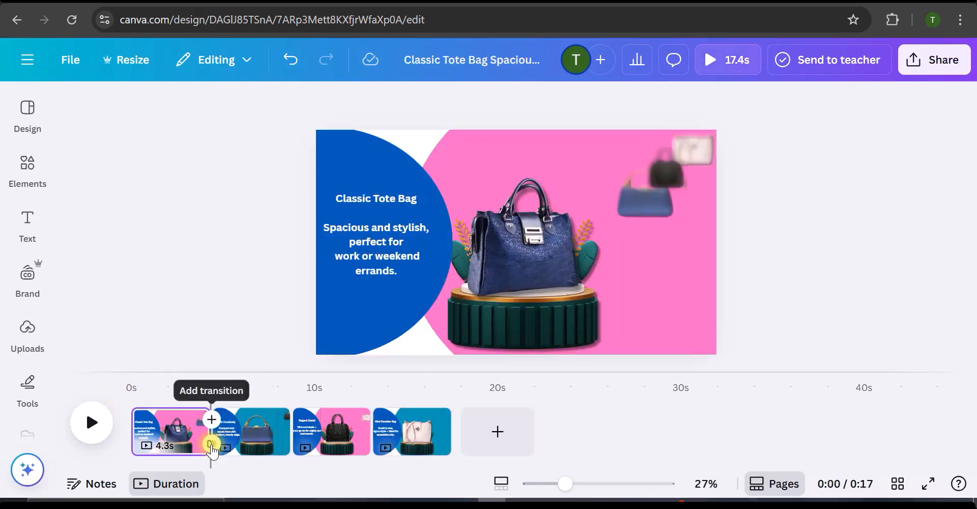
left_click(212, 419)
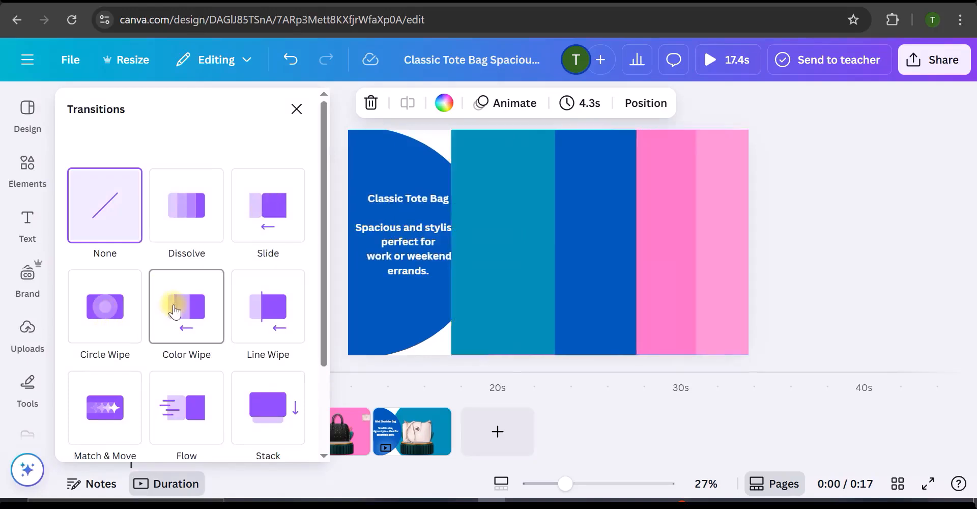
scroll(148, 311, "down", 2)
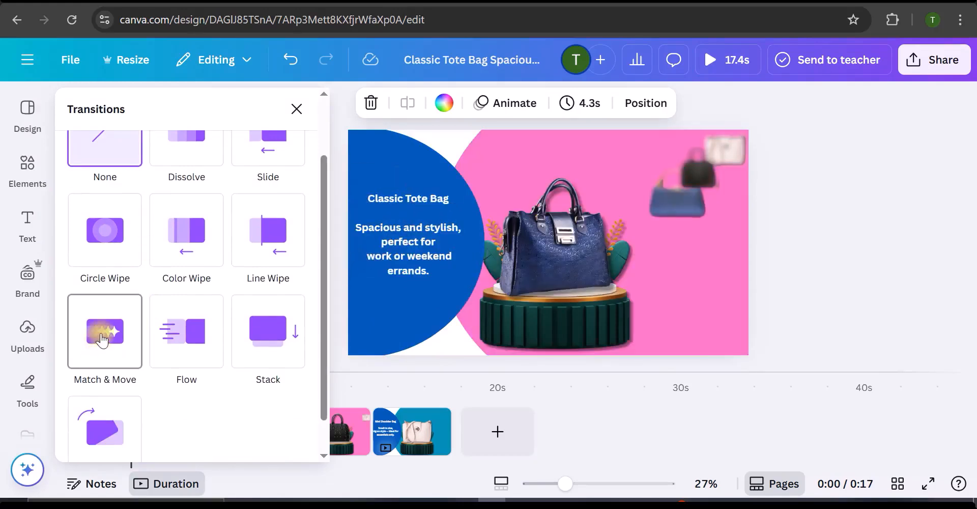
left_click(101, 338)
left_click_drag(144, 372, 153, 370)
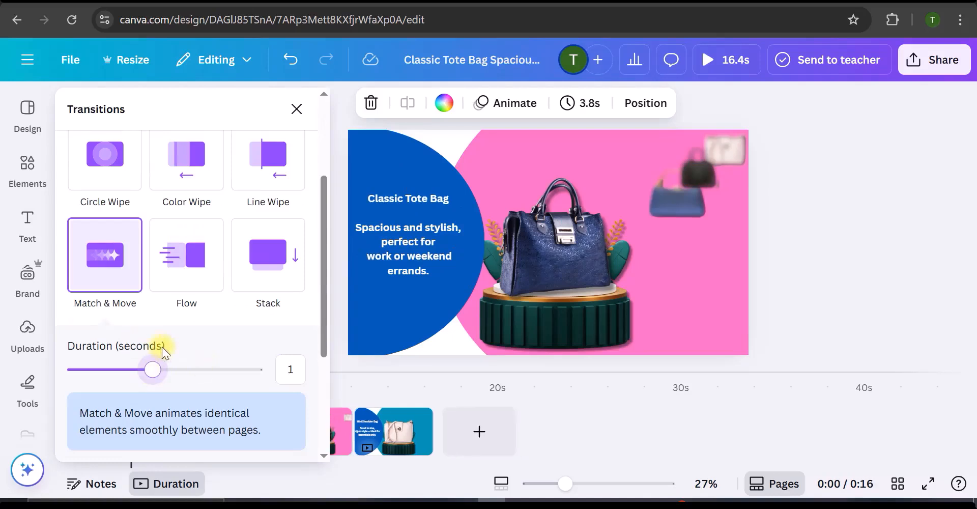
left_click(297, 107)
Step: Scrub along the end of the first page to check the lead-in to its transition
mouse_move(162, 382)
left_mouse_down()
mouse_move(214, 382)
mouse_move(174, 381)
left_mouse_up()
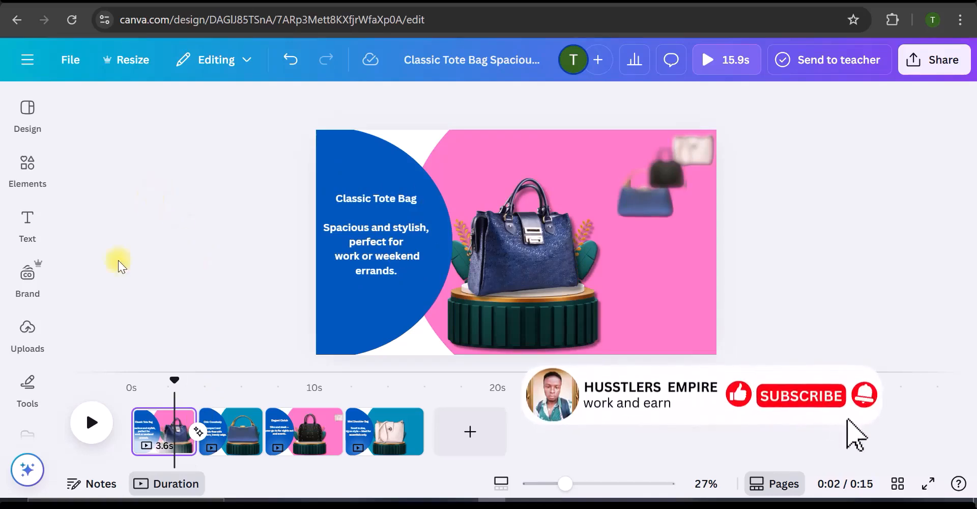
mouse_move(178, 381)
left_mouse_down()
mouse_move(199, 381)
mouse_move(179, 381)
left_mouse_up()
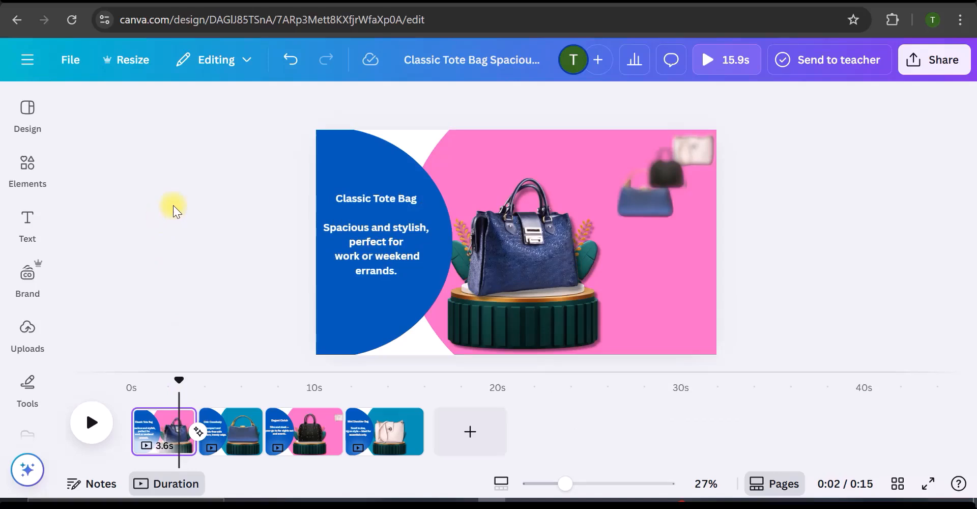
mouse_move(181, 381)
left_mouse_down()
mouse_move(208, 377)
mouse_move(182, 378)
left_mouse_up()
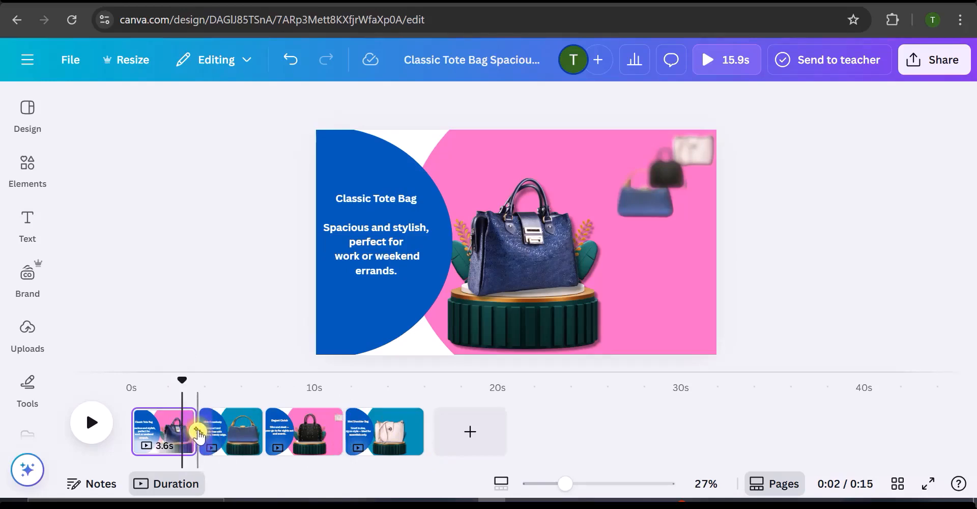
Step: Apply the 1.5-second Match & Move transition between all pages and return the playhead to the start
left_click(197, 433)
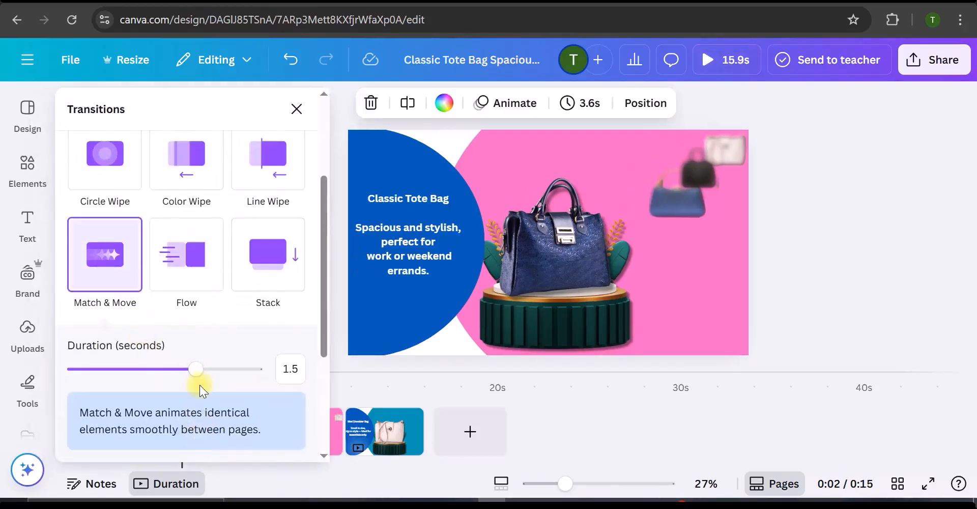
scroll(200, 385, "down", 4)
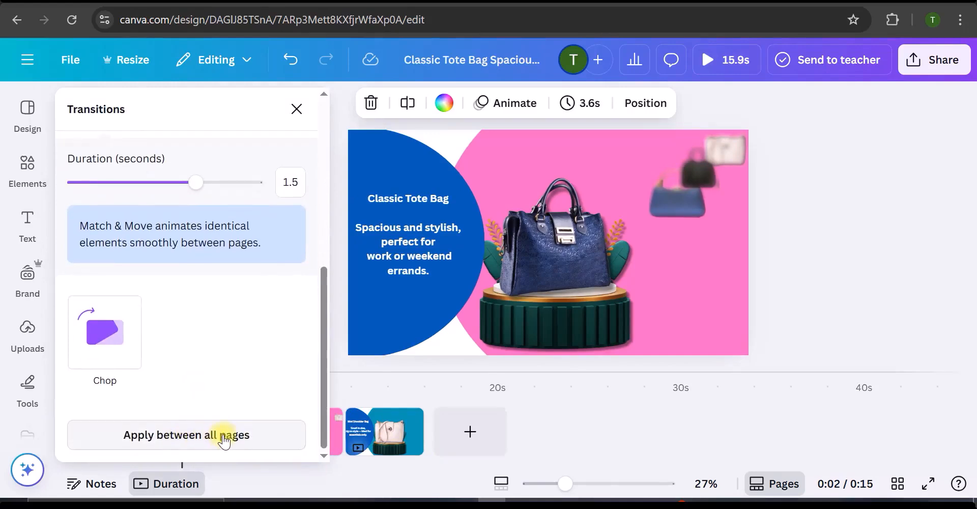
left_click(224, 438)
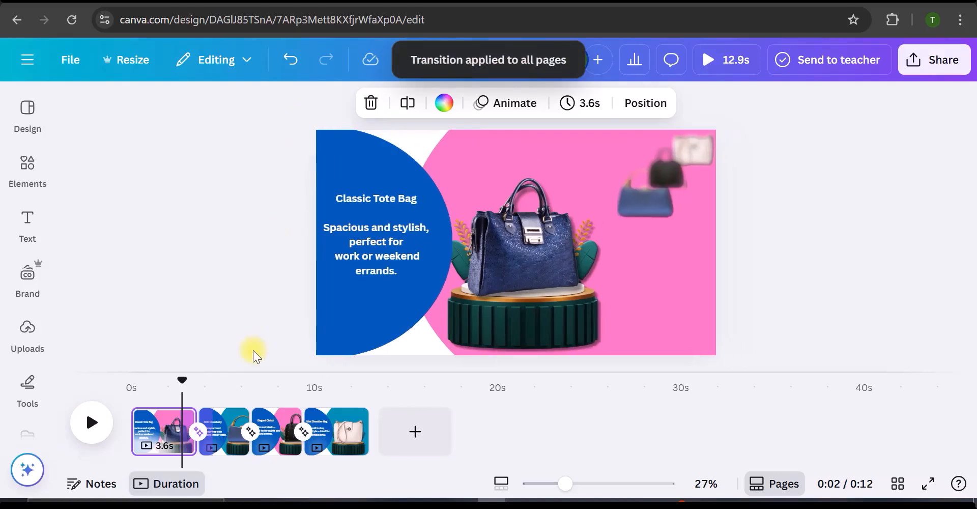
left_click_drag(182, 381, 131, 381)
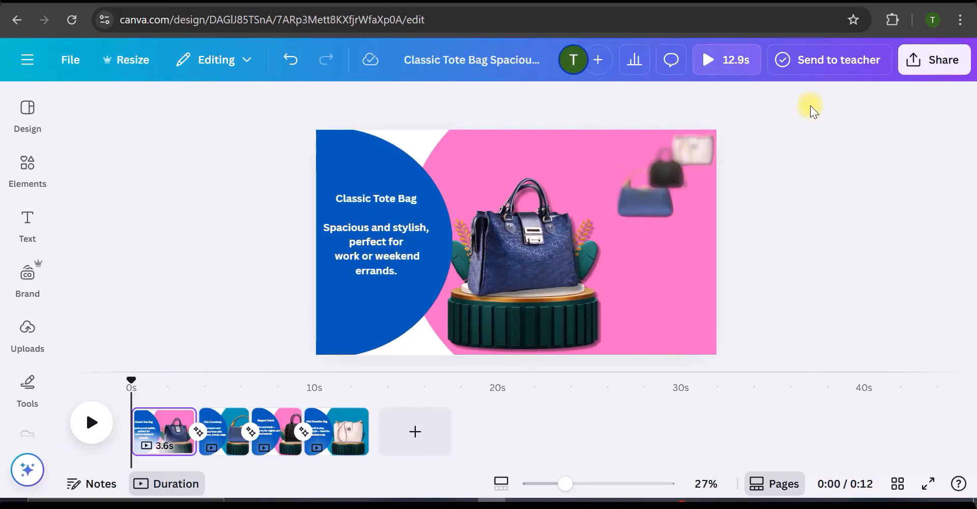
Step: Download pages 1–4 as an MP4 video in 1080p (HD) quality
left_click(936, 64)
left_click(694, 289)
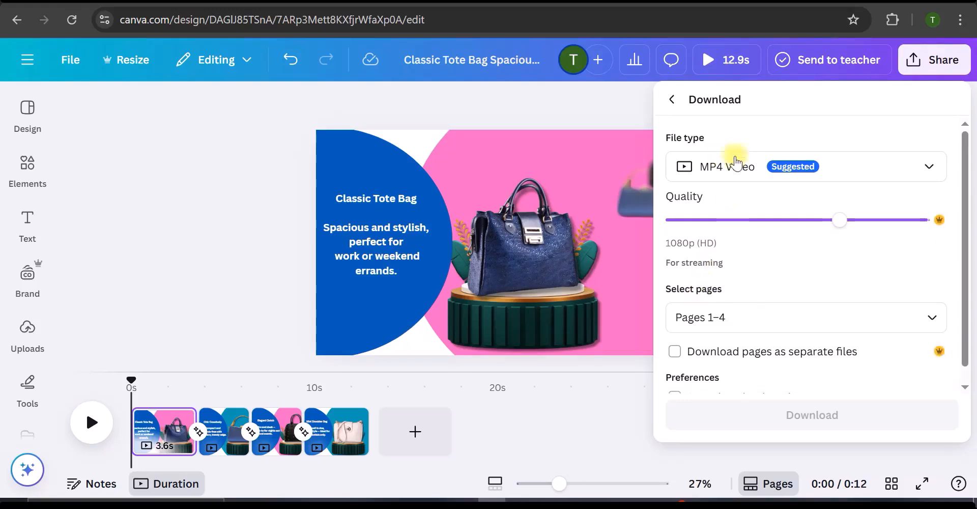
scroll(770, 297, "down", 1)
left_click(723, 413)
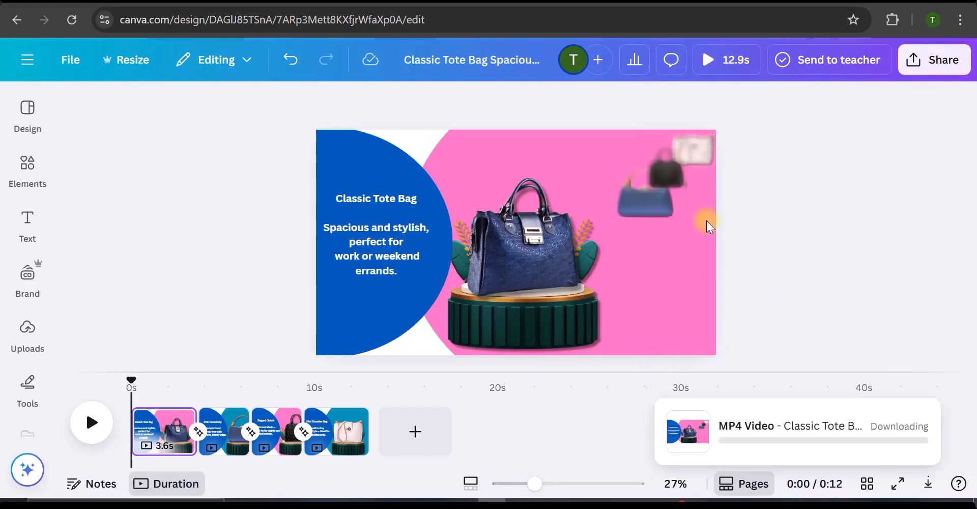